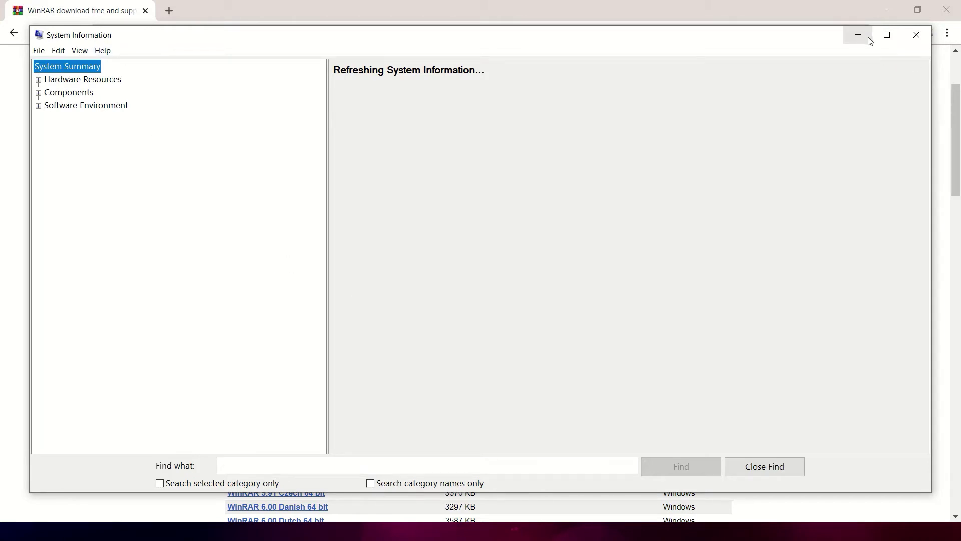
Search the WinRAR downloads for English, Windows and 64bit, and start downloading WinRAR 6.00 English 64 bit
{"action": "left_click", "coordinate": [917, 35]}
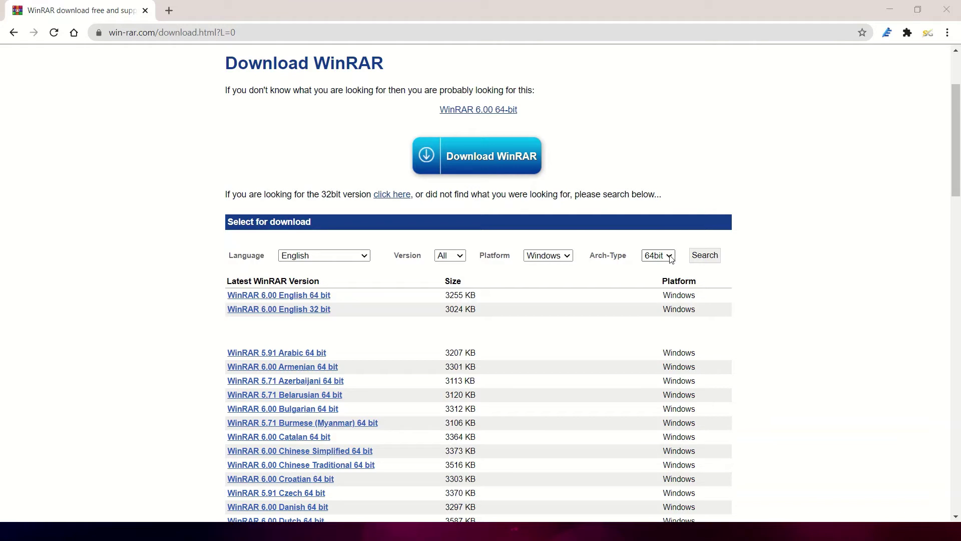
{"action": "left_click", "coordinate": [700, 256]}
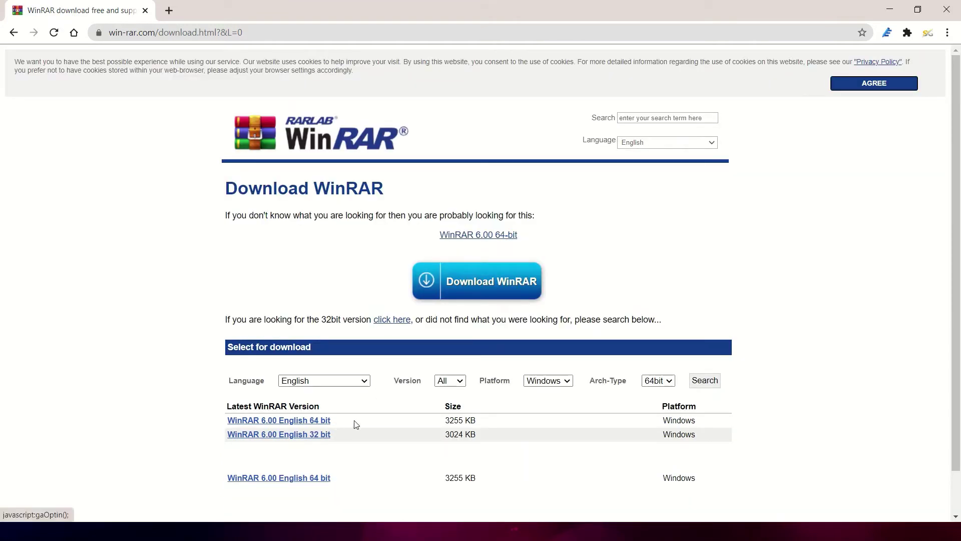
{"action": "scroll", "coordinate": [352, 424], "scroll_direction": "down", "scroll_amount": 2}
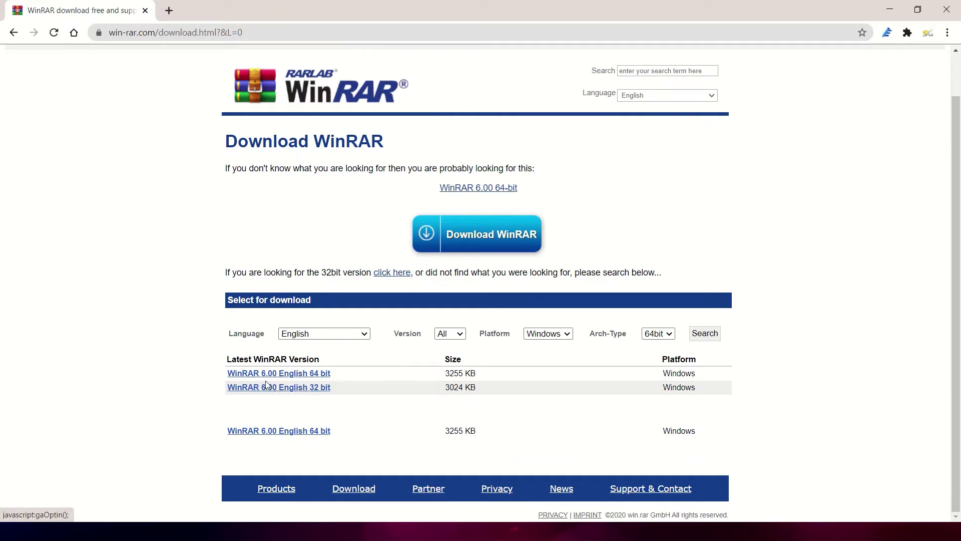
{"action": "left_click", "coordinate": [291, 375]}
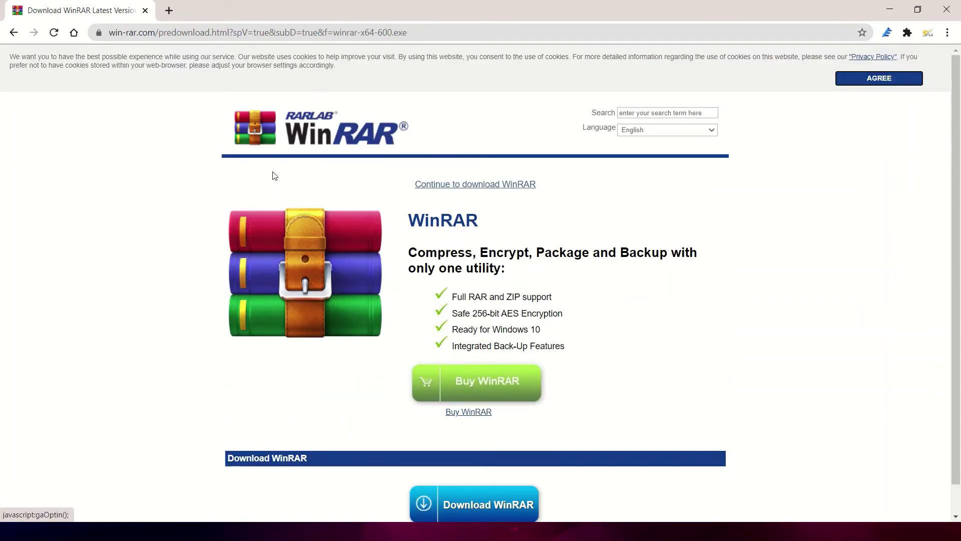
{"action": "scroll", "coordinate": [383, 256], "scroll_direction": "down", "scroll_amount": 1}
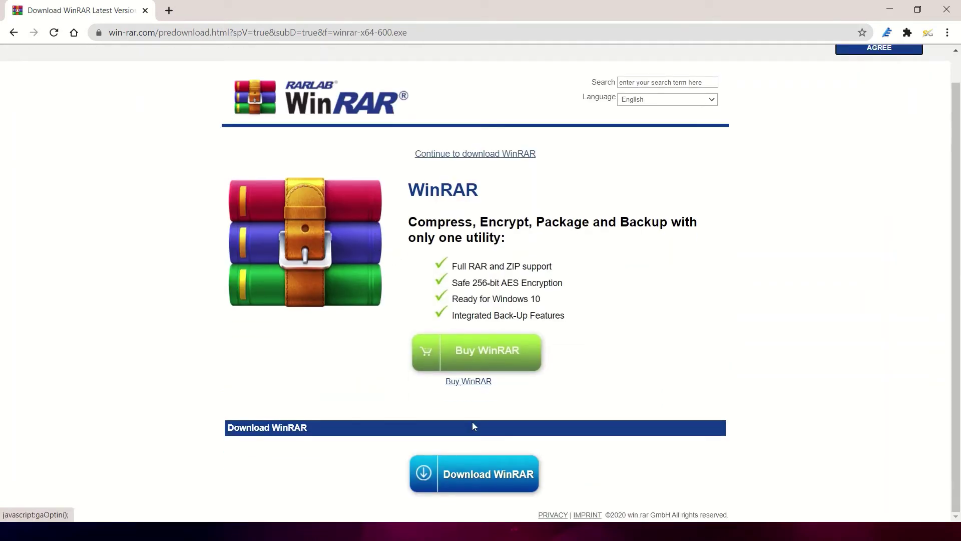
{"action": "left_click", "coordinate": [472, 476]}
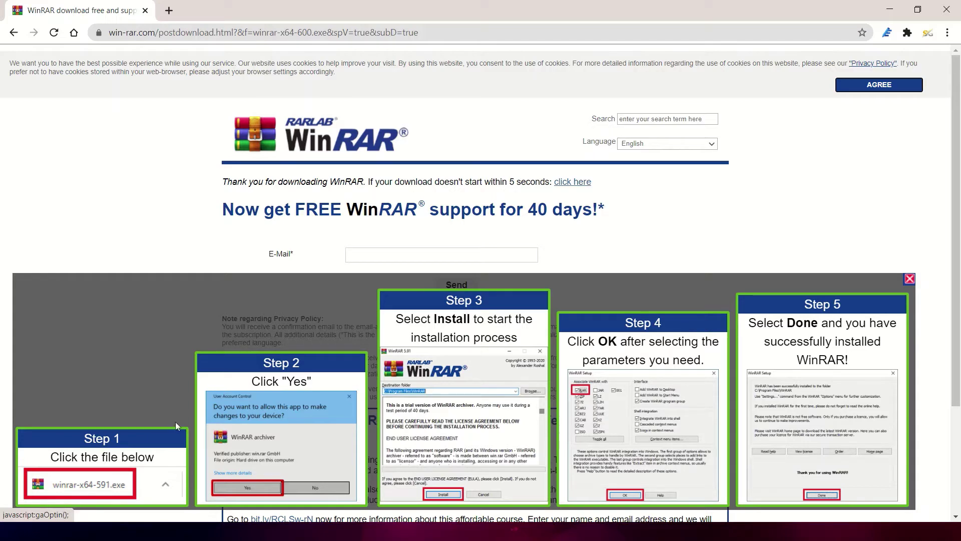
{"action": "left_click", "coordinate": [572, 182]}
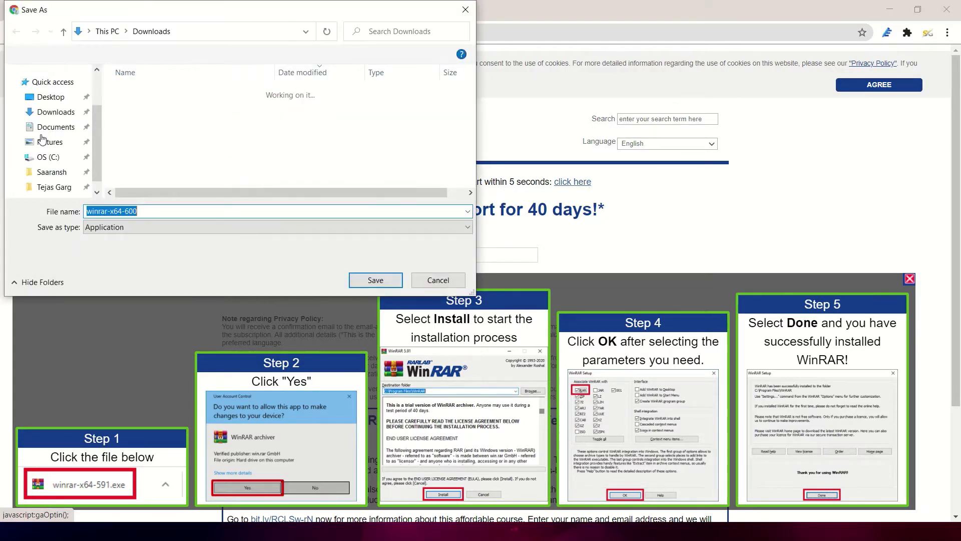
Save the WinRAR installer to the Desktop under the file name winrar
{"action": "scroll", "coordinate": [42, 140], "scroll_direction": "down", "scroll_amount": 2}
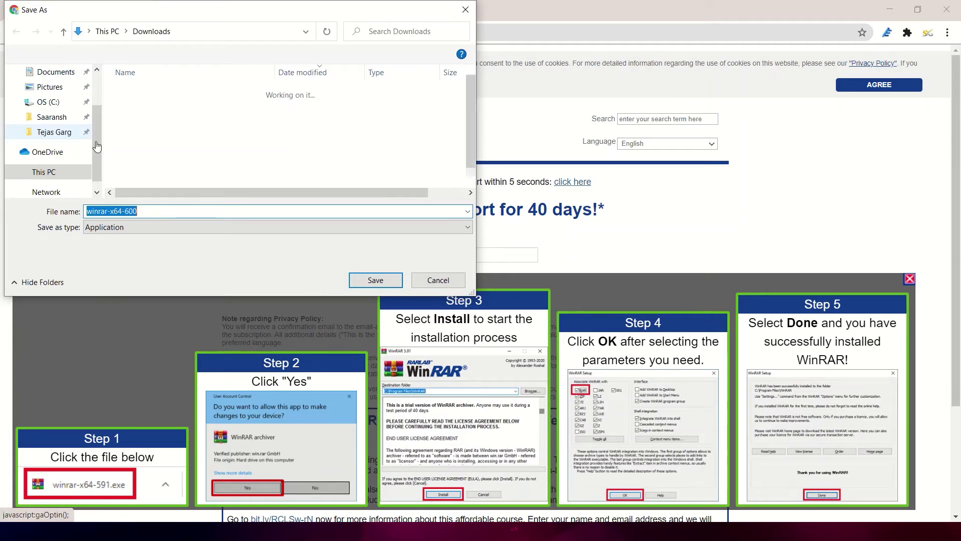
{"action": "scroll", "coordinate": [80, 130], "scroll_direction": "up", "scroll_amount": 2}
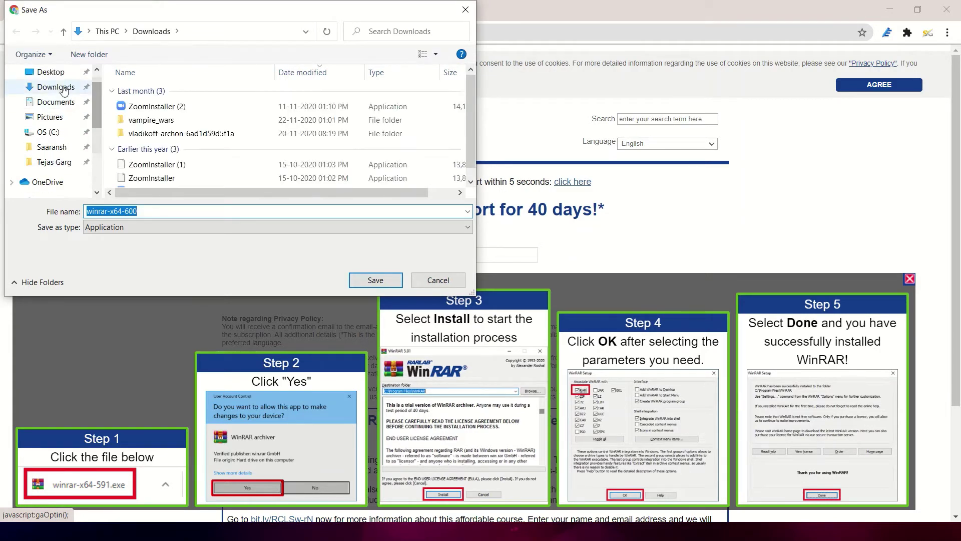
{"action": "left_click", "coordinate": [61, 73]}
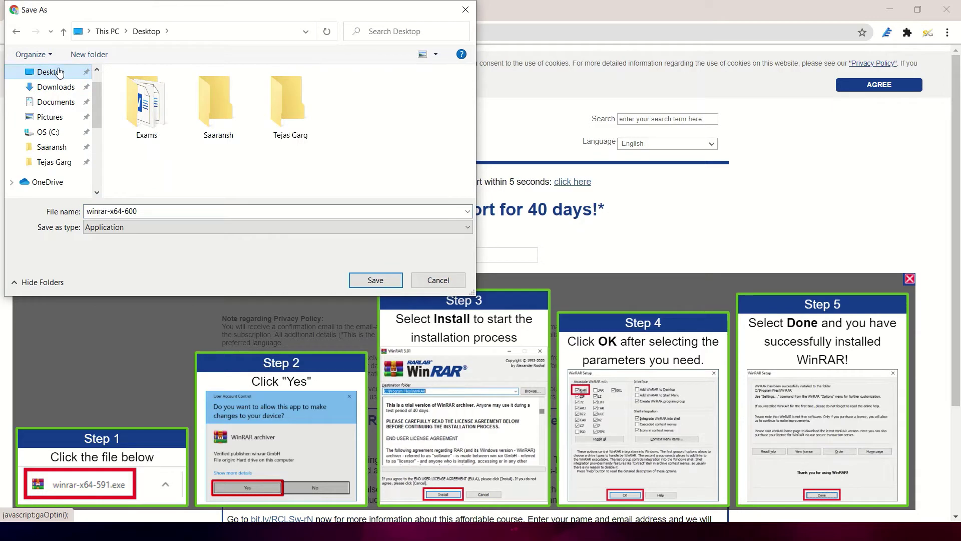
{"action": "left_click", "coordinate": [149, 216]}
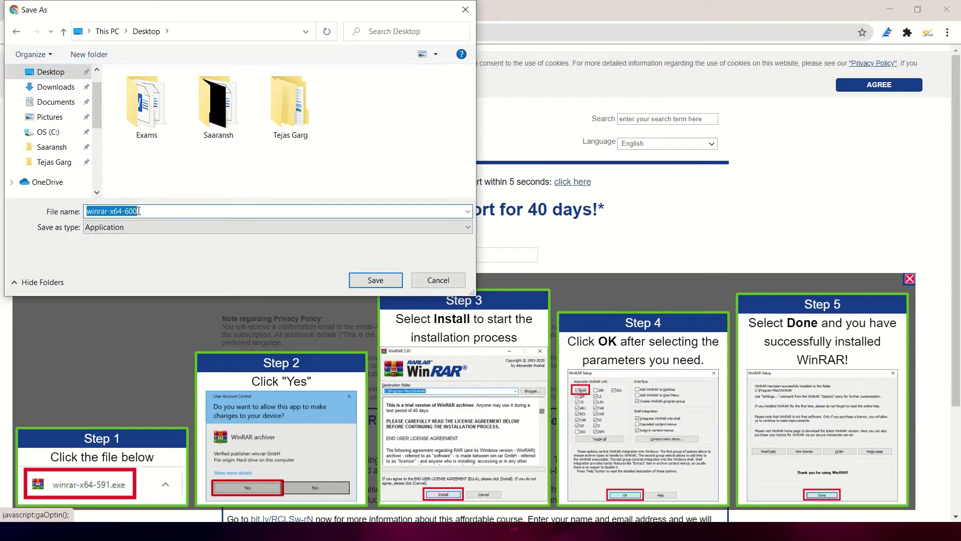
{"action": "left_click", "coordinate": [107, 210]}
{"action": "left_click_drag", "start_coordinate": [107, 210], "coordinate": [140, 211]}
{"action": "type", "text": "\\"}
{"action": "key", "text": "Return"}
{"action": "left_click", "coordinate": [144, 212]}
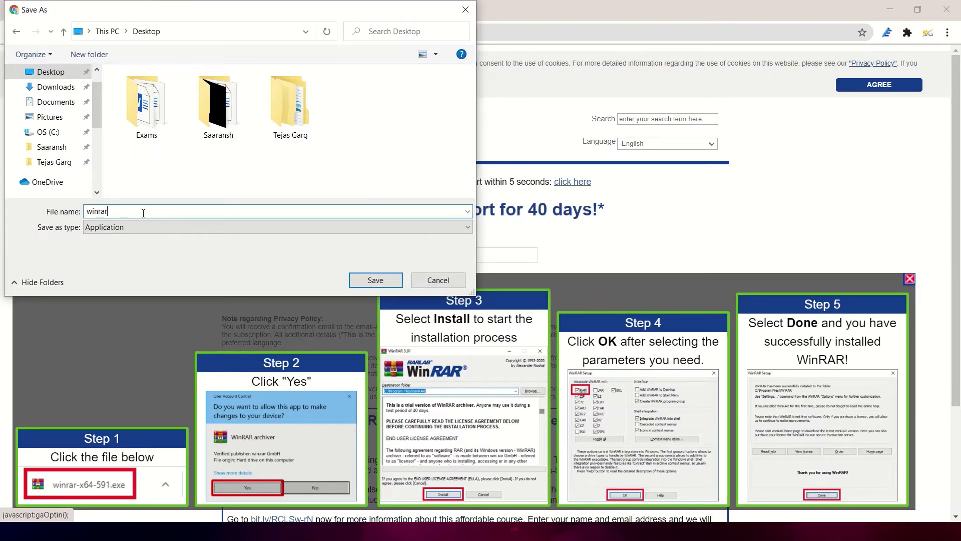
{"action": "key", "text": "Return"}
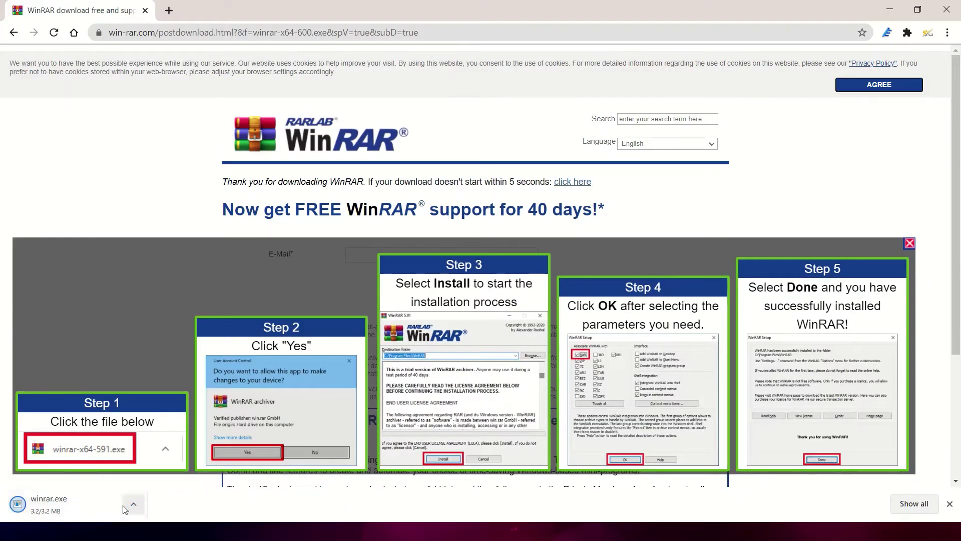
Search Google for 7 zip in a new browser tab and open the official 7-Zip website
{"action": "left_click", "coordinate": [168, 11]}
{"action": "left_click", "coordinate": [159, 33]}
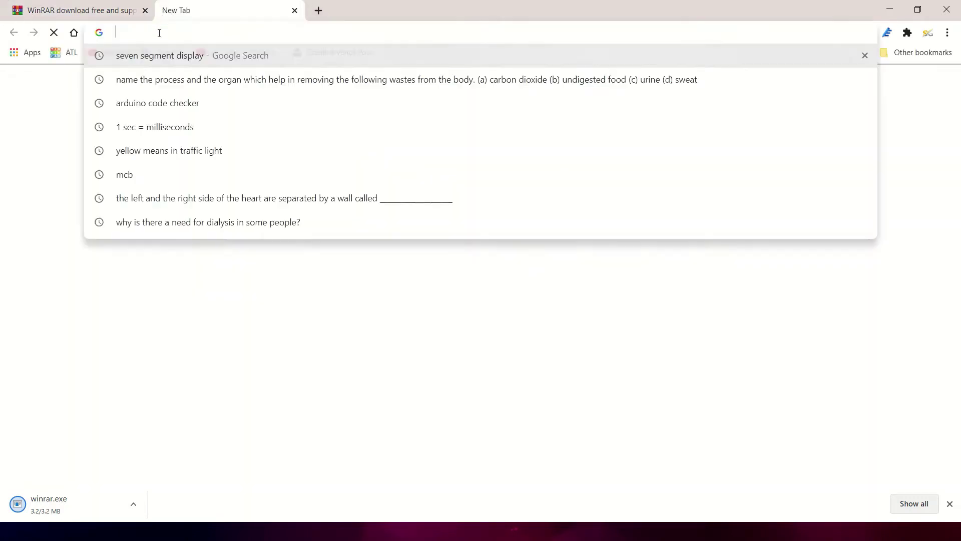
{"action": "type", "text": "7 z"}
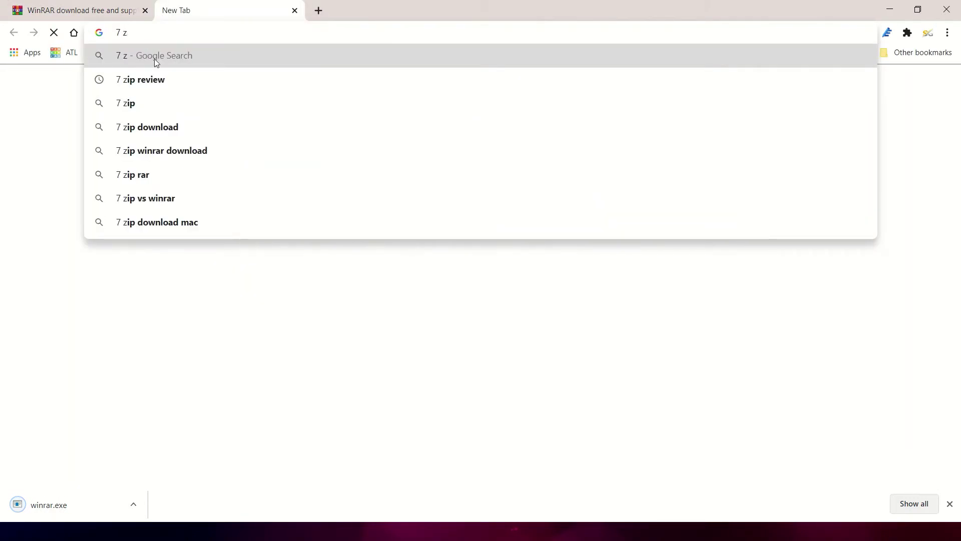
{"action": "left_click", "coordinate": [163, 104]}
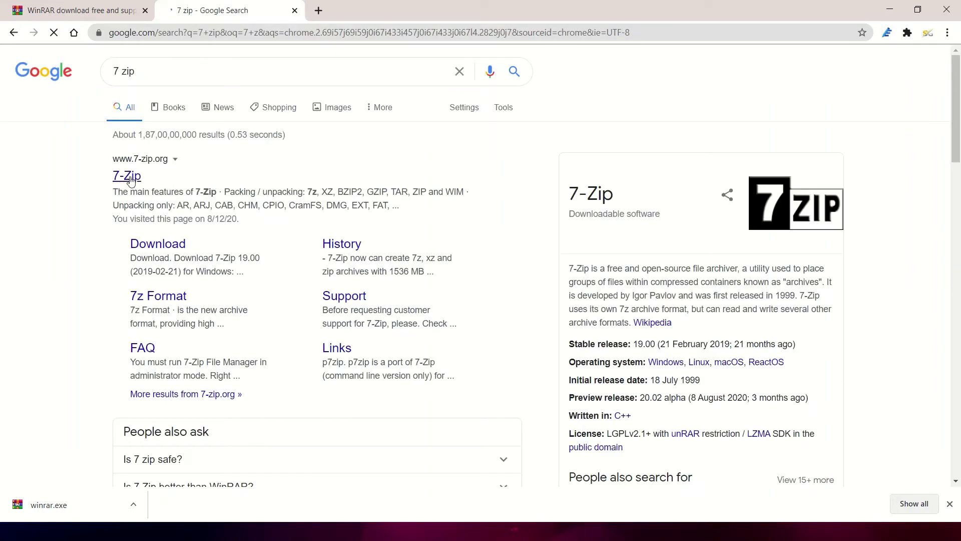
{"action": "left_click", "coordinate": [130, 178]}
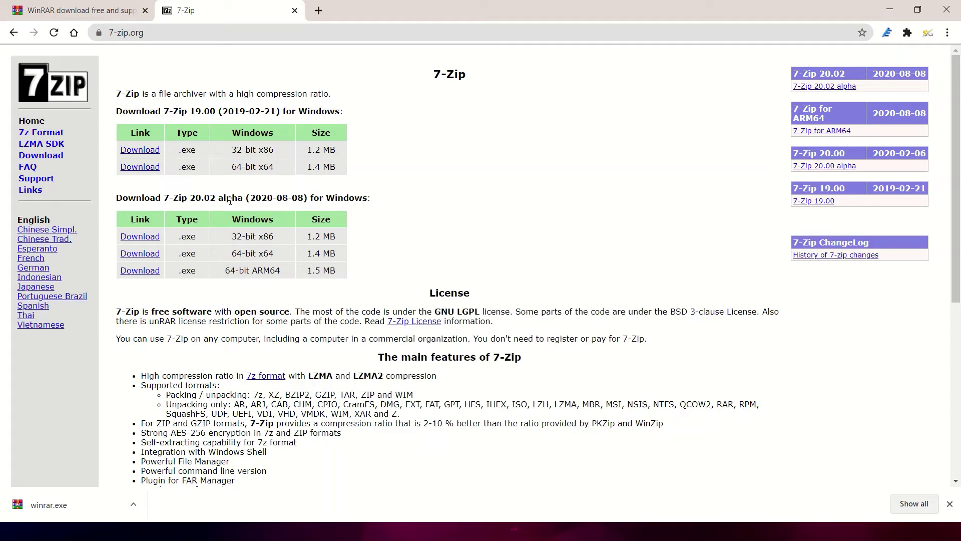
Download the 64-bit x64 Windows installer of 7-Zip 19.00 and save it to the Desktop as 7z
{"action": "left_click_drag", "start_coordinate": [190, 110], "coordinate": [217, 111]}
{"action": "left_click", "coordinate": [139, 170]}
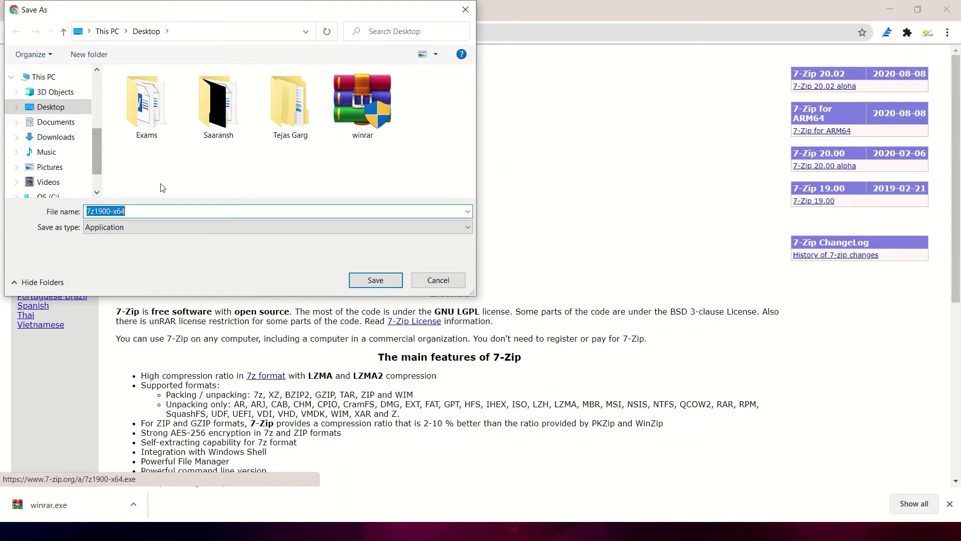
{"action": "left_click_drag", "start_coordinate": [140, 210], "coordinate": [95, 210]}
{"action": "key", "text": "BackSpace"}
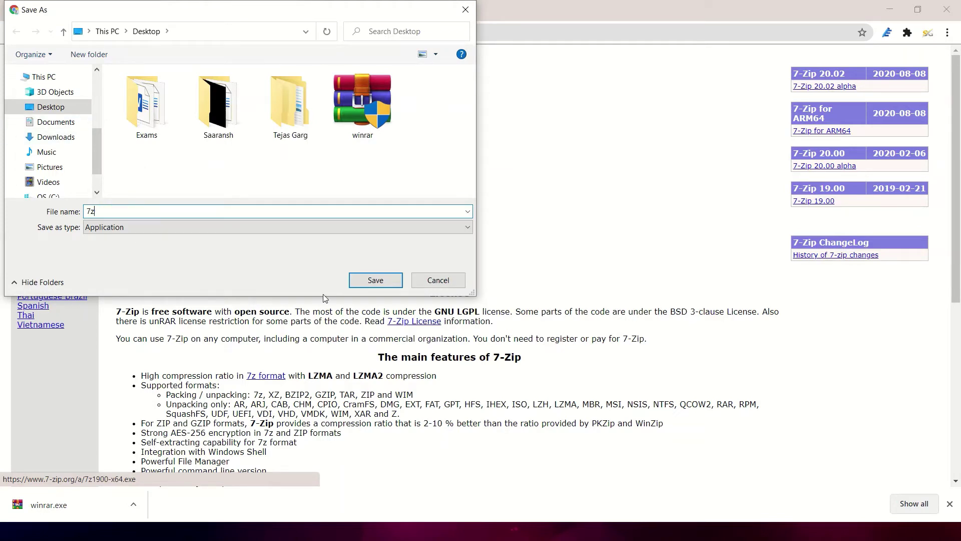
{"action": "left_click", "coordinate": [365, 280]}
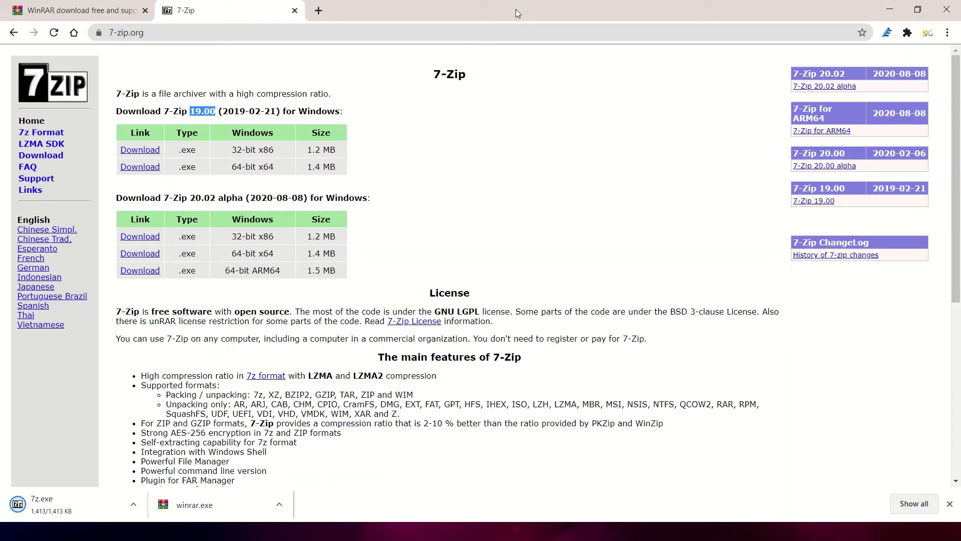
{"action": "mouse_move", "coordinate": [516, 4]}
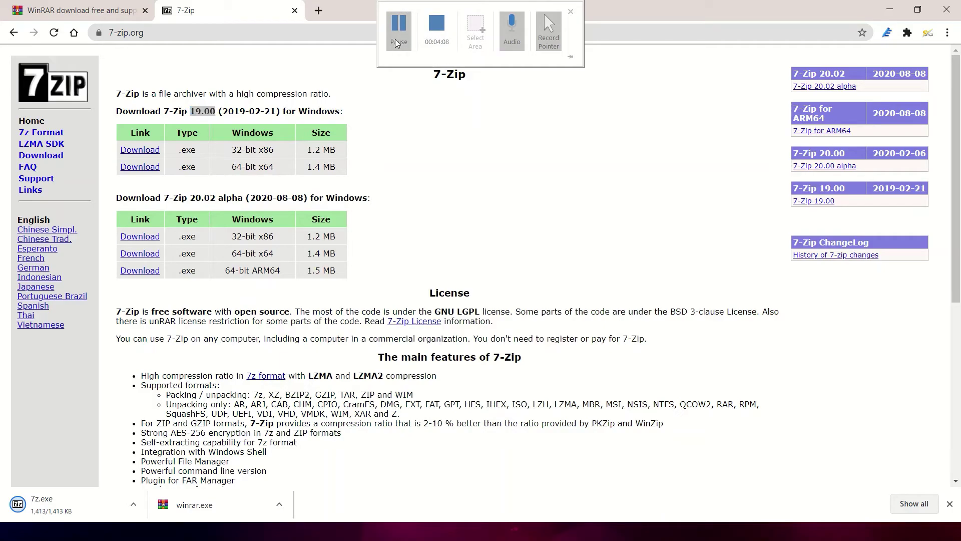
{"action": "left_click", "coordinate": [396, 43]}
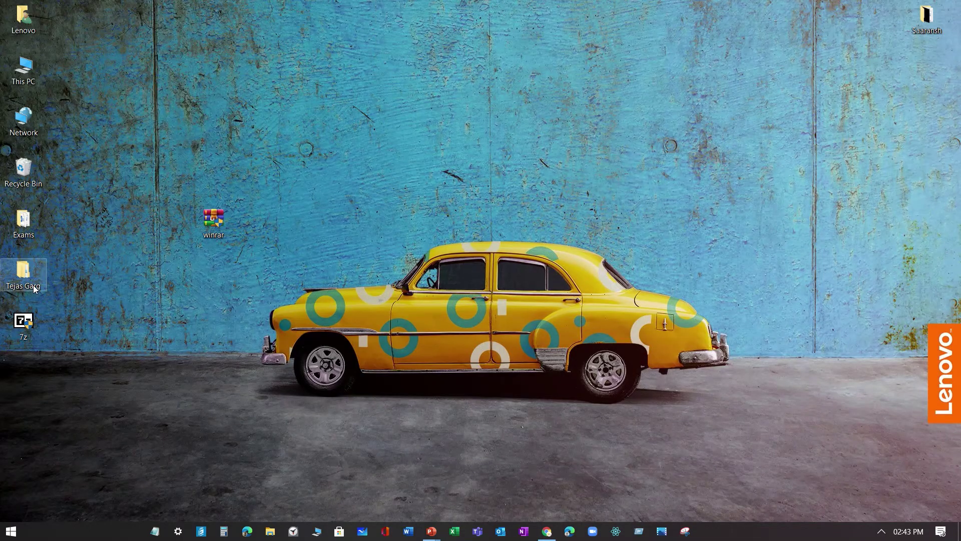
Move the 7z installer next to the winrar installer on the desktop
{"action": "left_click_drag", "start_coordinate": [24, 323], "coordinate": [293, 205]}
{"action": "left_click_drag", "start_coordinate": [189, 155], "coordinate": [380, 346]}
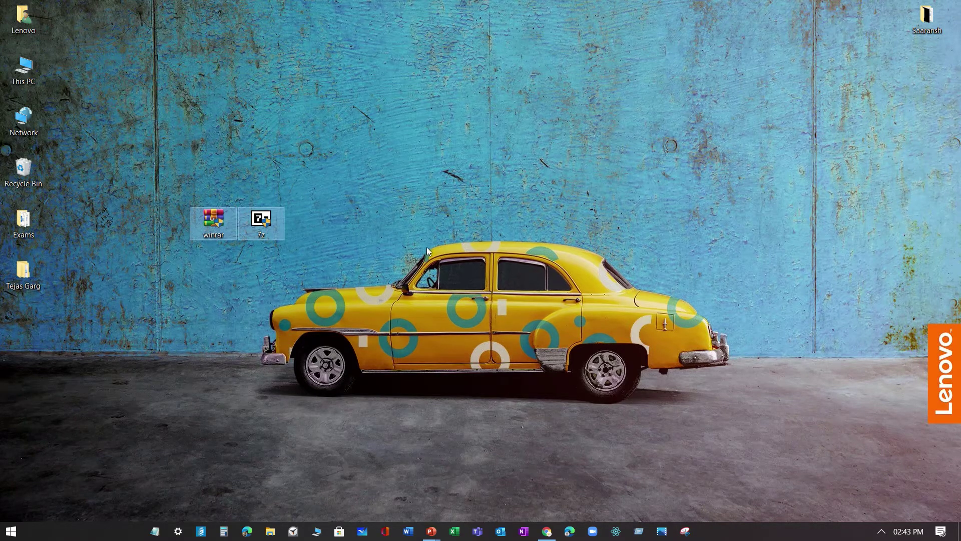
{"action": "left_click", "coordinate": [443, 236]}
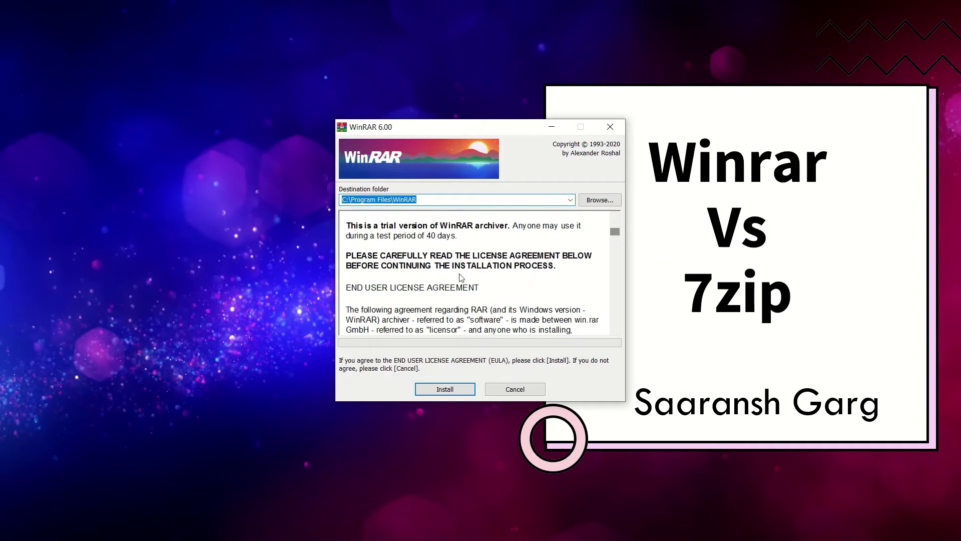
Install WinRAR 6.00 in C:\Program Files\WinRAR with the default associations and integration options, and close its shortcut folder
{"action": "left_click", "coordinate": [459, 389]}
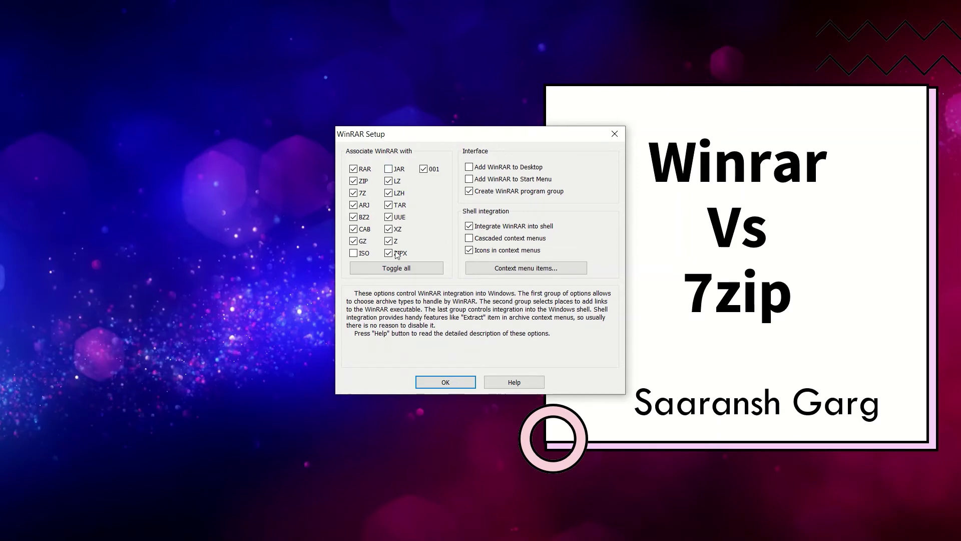
{"action": "left_click", "coordinate": [451, 383]}
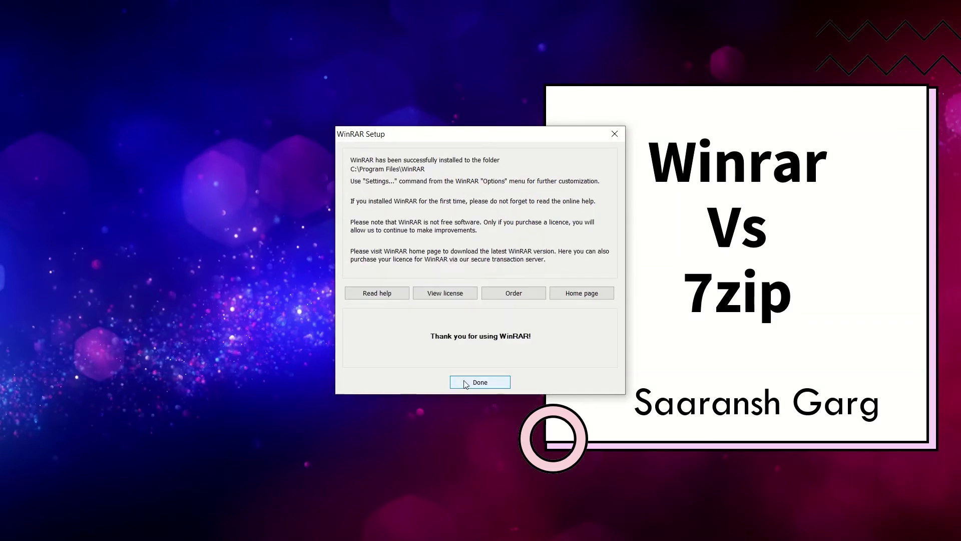
{"action": "left_click", "coordinate": [466, 384]}
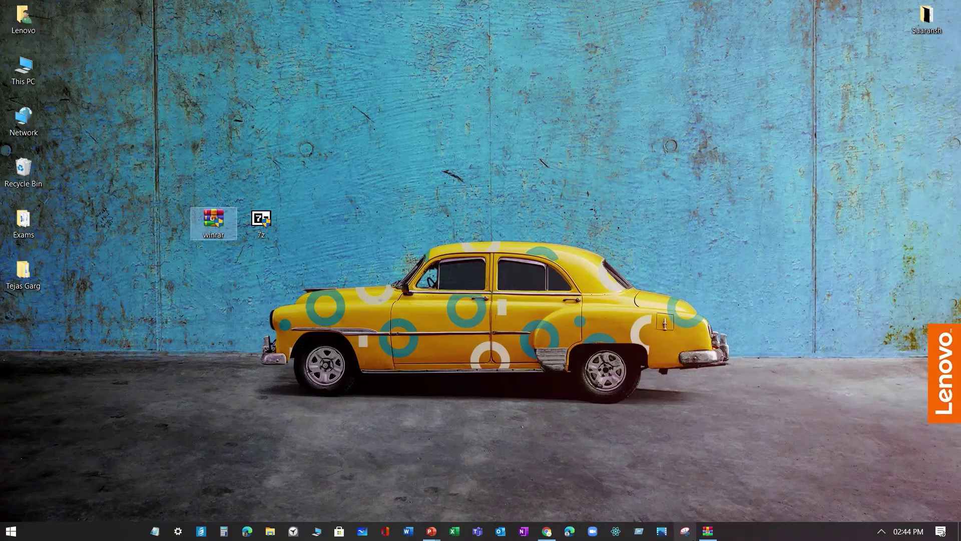
{"action": "left_click", "coordinate": [663, 470]}
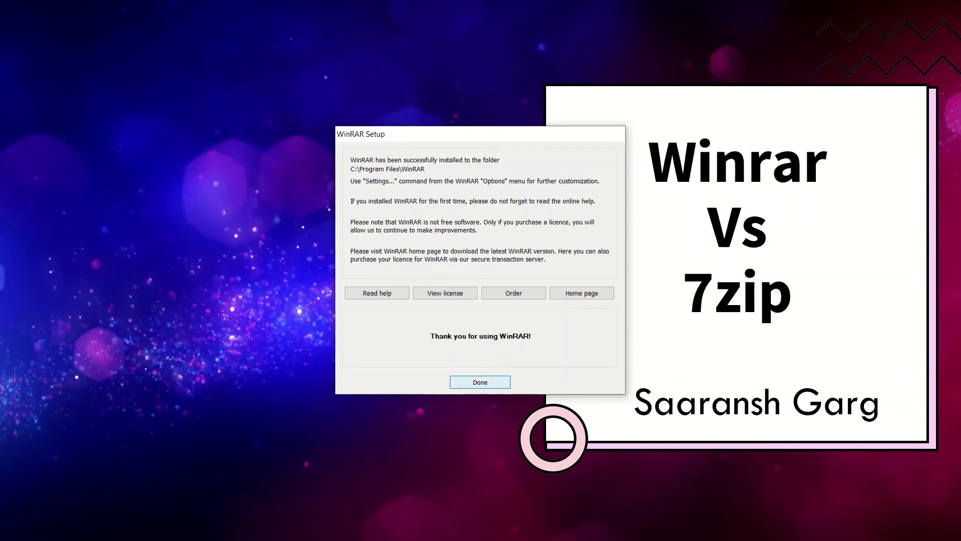
{"action": "left_click", "coordinate": [503, 383]}
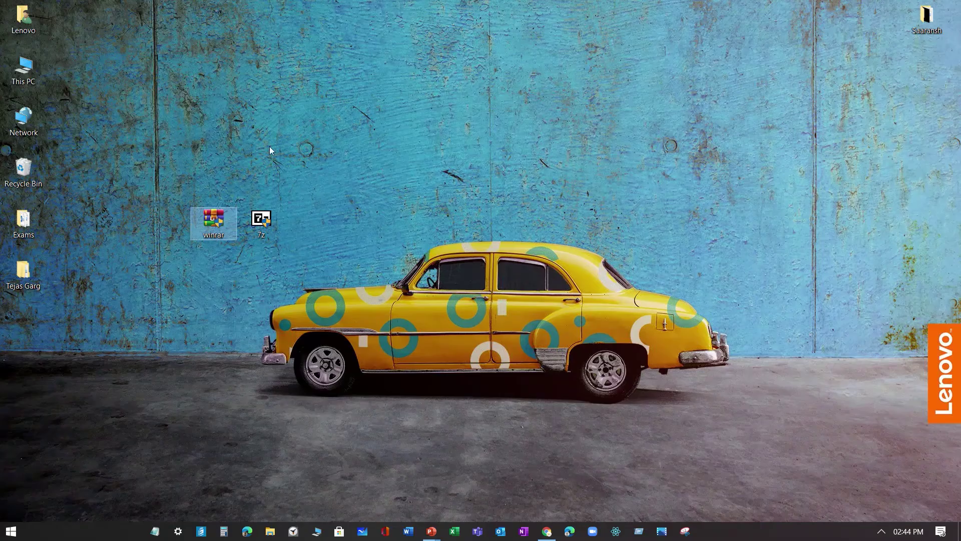
{"action": "left_click_drag", "start_coordinate": [328, 181], "coordinate": [254, 263]}
{"action": "left_click_drag", "start_coordinate": [311, 165], "coordinate": [245, 245]}
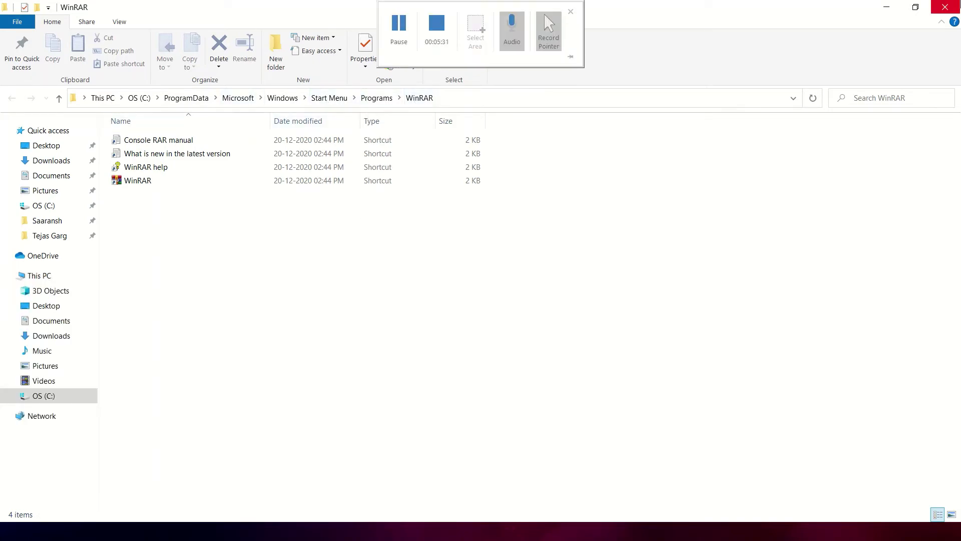
{"action": "left_click", "coordinate": [945, 6]}
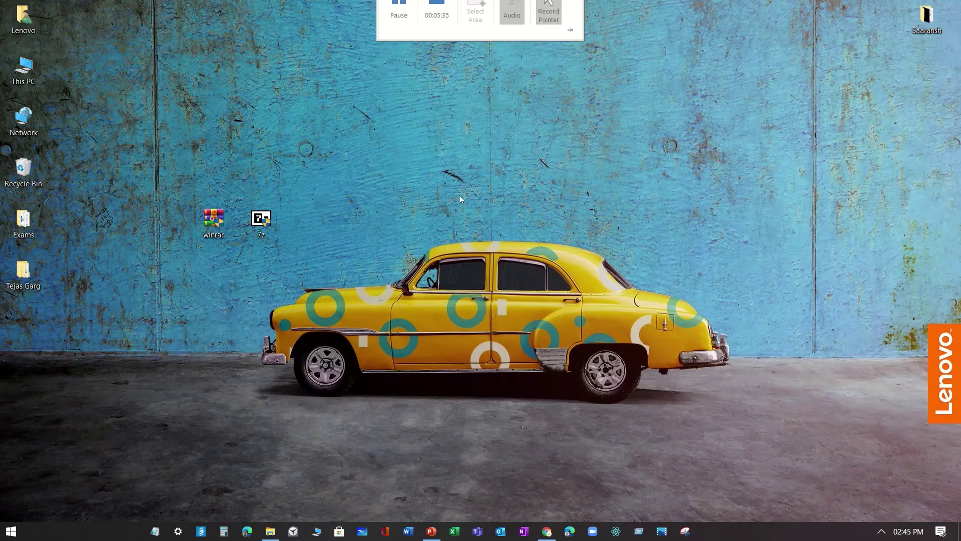
Install 7-Zip 19.00 (x64) in C:\Program Files\7-Zip\ and close its setup
{"action": "left_click_drag", "start_coordinate": [348, 135], "coordinate": [257, 265]}
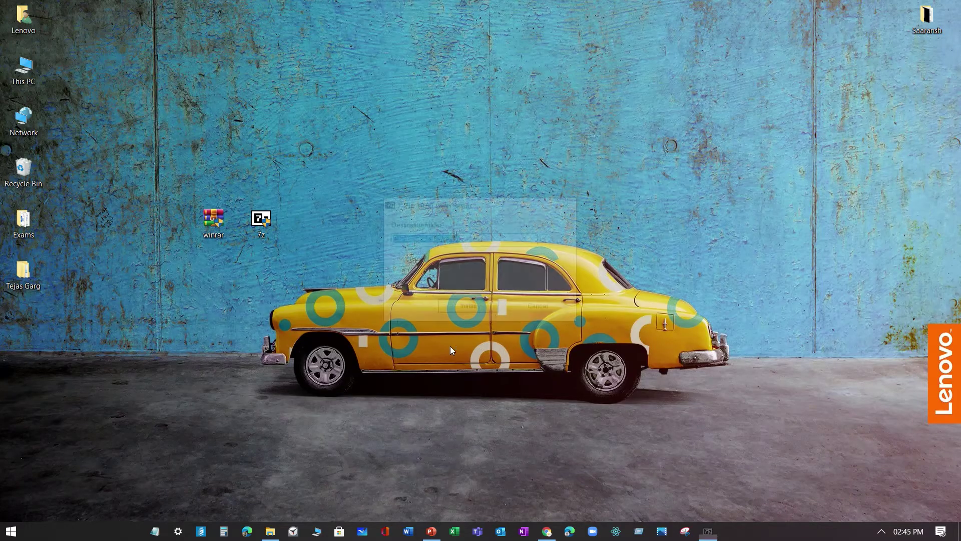
{"action": "left_click", "coordinate": [455, 307]}
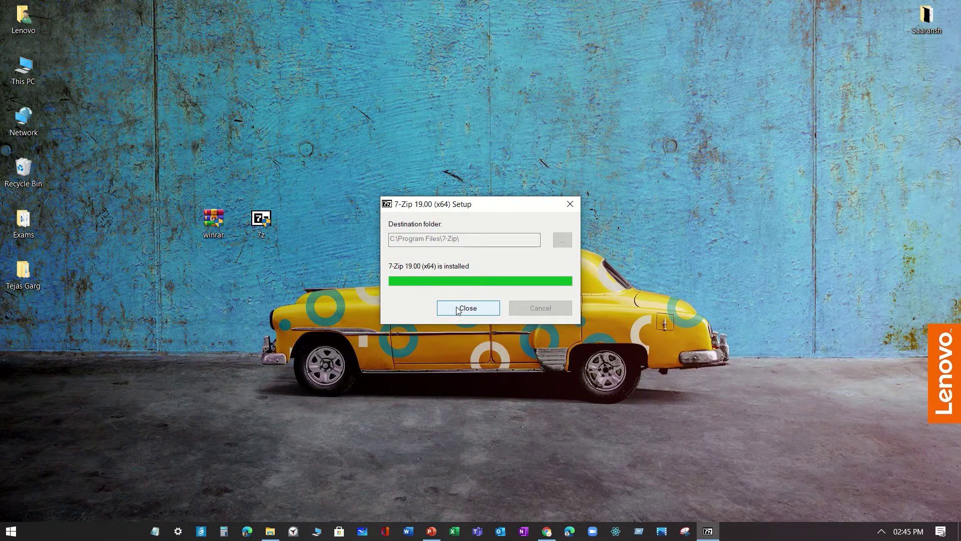
{"action": "left_click", "coordinate": [457, 308]}
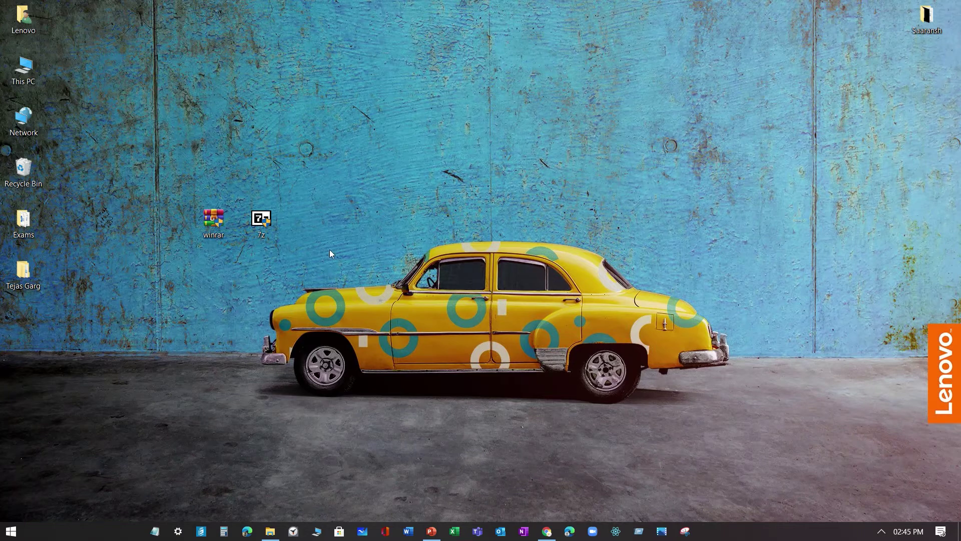
Create a new folder on the desktop below the 7z installer, keeping the default name New folder
{"action": "right_click", "coordinate": [254, 273]}
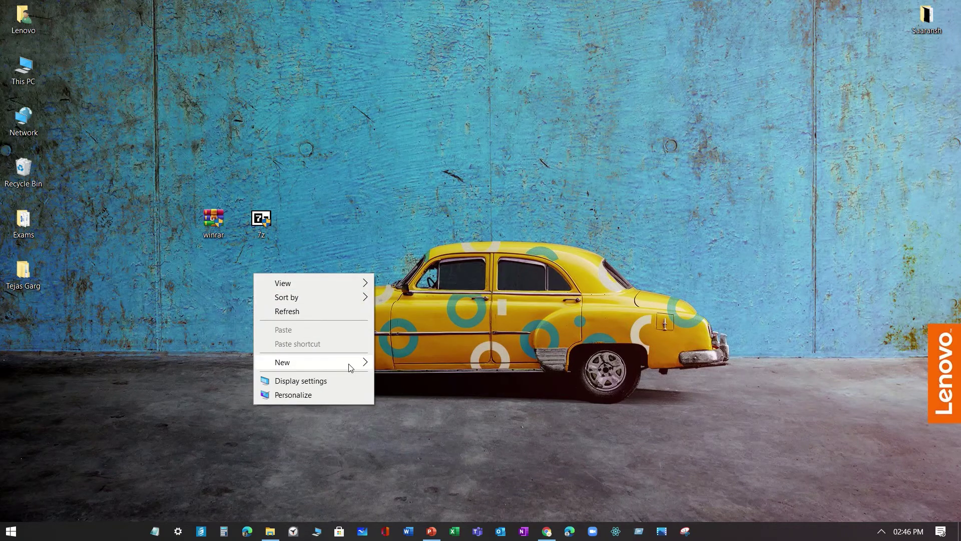
{"action": "mouse_move", "coordinate": [349, 368]}
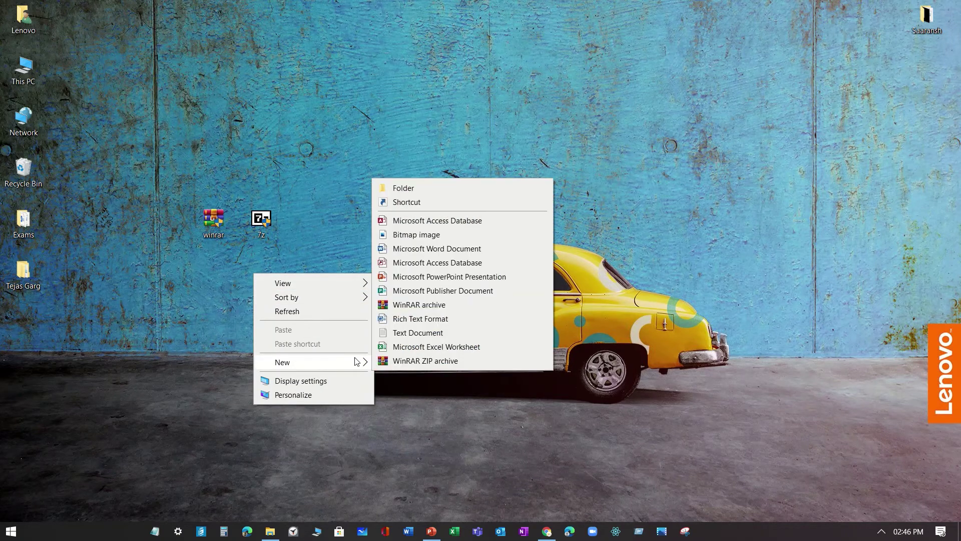
{"action": "left_click", "coordinate": [420, 190]}
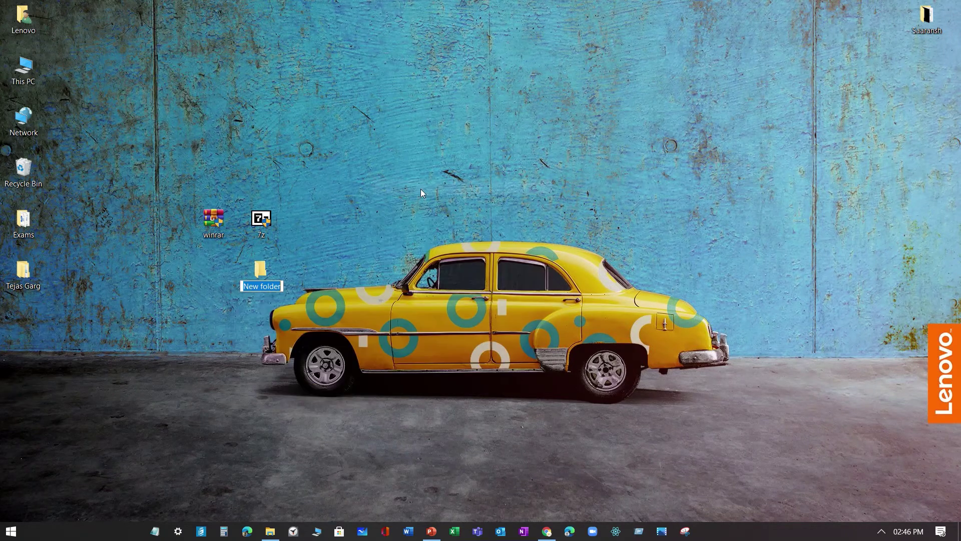
Try to compress New folder to "New folder.rar" and e-mail it with WinRAR
{"action": "right_click", "coordinate": [262, 268]}
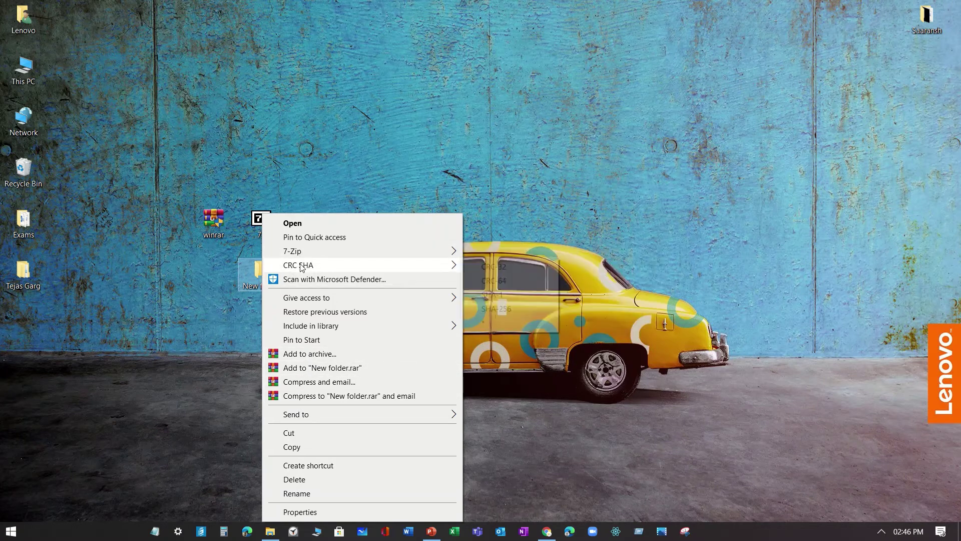
{"action": "mouse_move", "coordinate": [303, 258]}
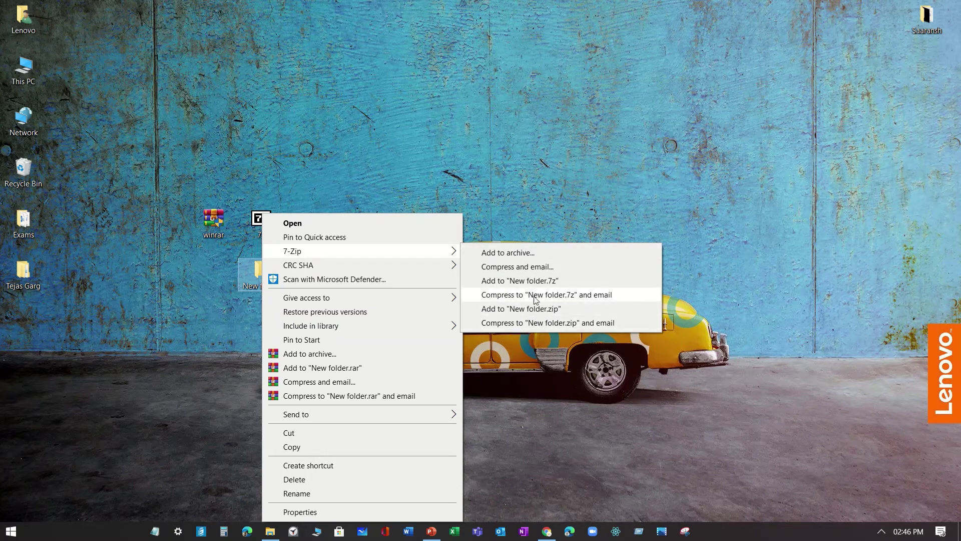
{"action": "left_click", "coordinate": [350, 396]}
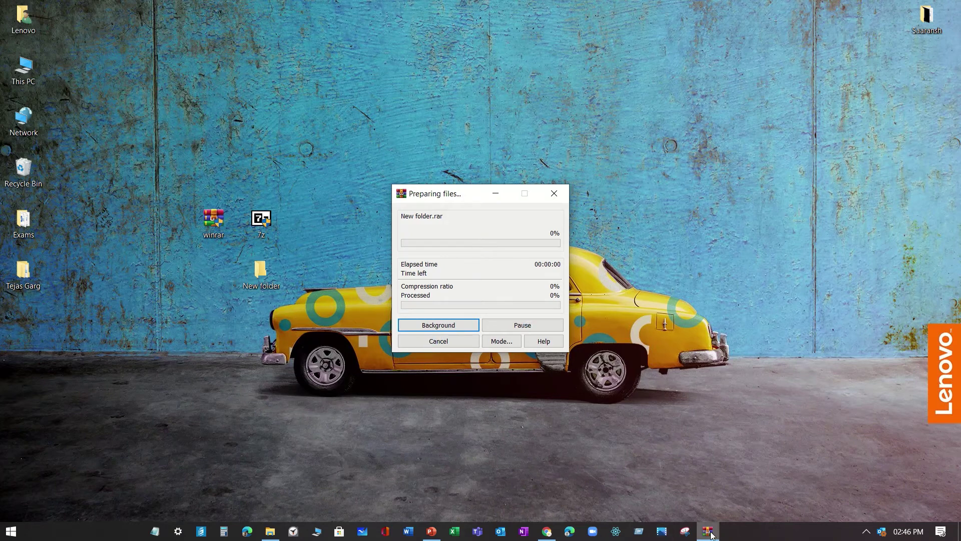
{"action": "mouse_move", "coordinate": [712, 534]}
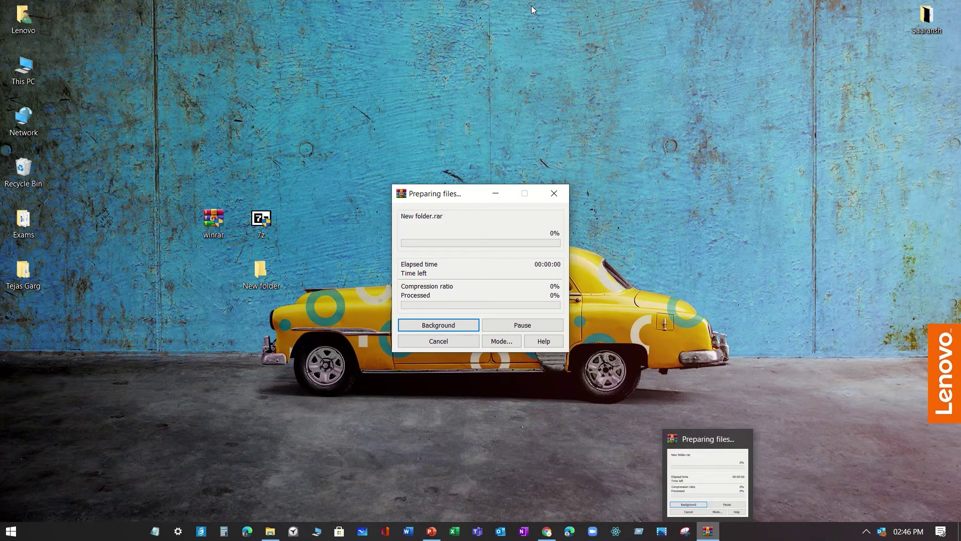
{"action": "mouse_move", "coordinate": [532, 9]}
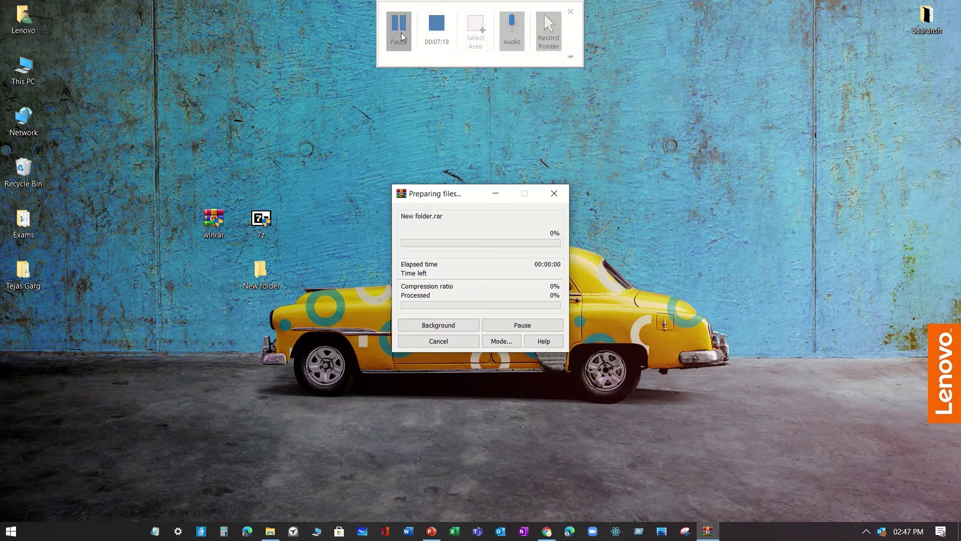
{"action": "right_click", "coordinate": [256, 278]}
{"action": "left_click", "coordinate": [319, 161]}
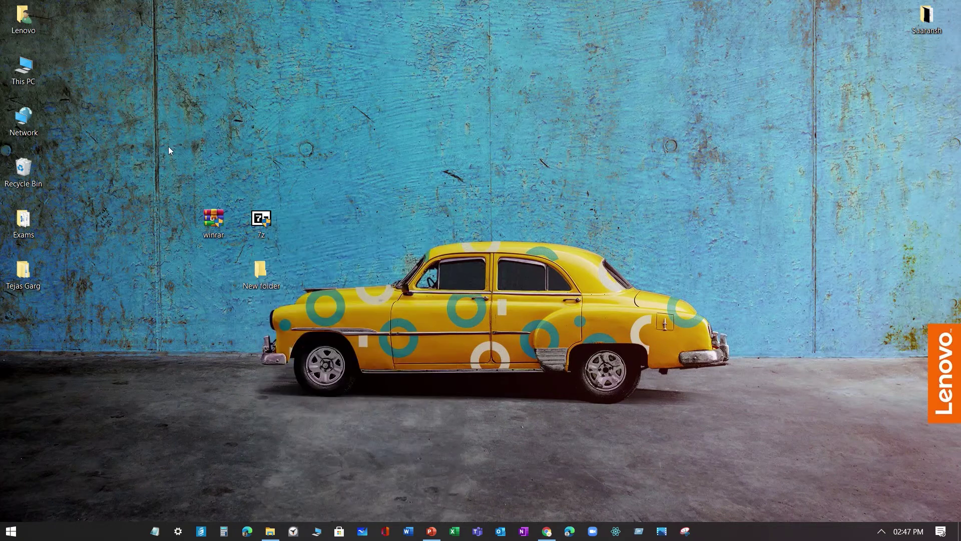
Compress winrar, 7z and New folder together into Desktop.rar with WinRAR and move the archive onto the car in the wallpaper
{"action": "left_click_drag", "start_coordinate": [184, 137], "coordinate": [398, 408]}
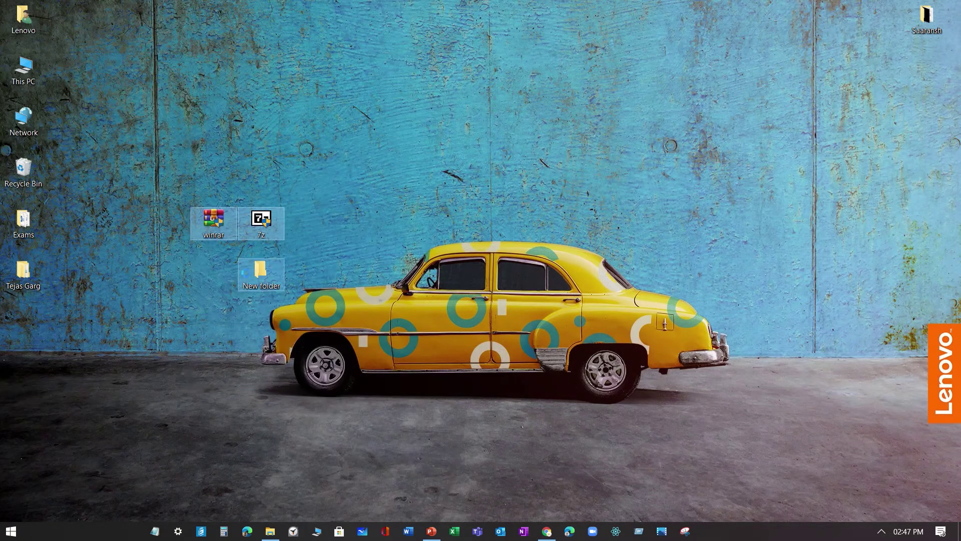
{"action": "right_click", "coordinate": [247, 277]}
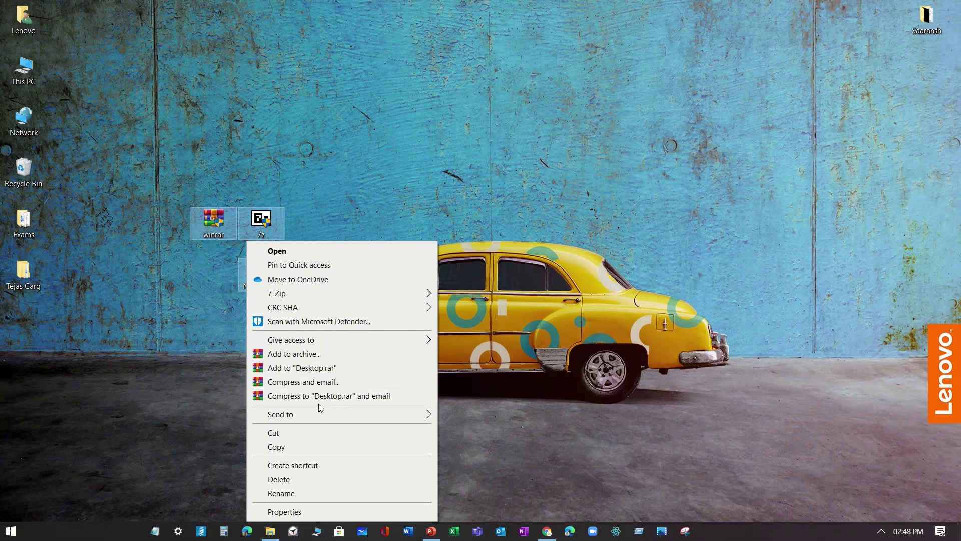
{"action": "left_click", "coordinate": [316, 368]}
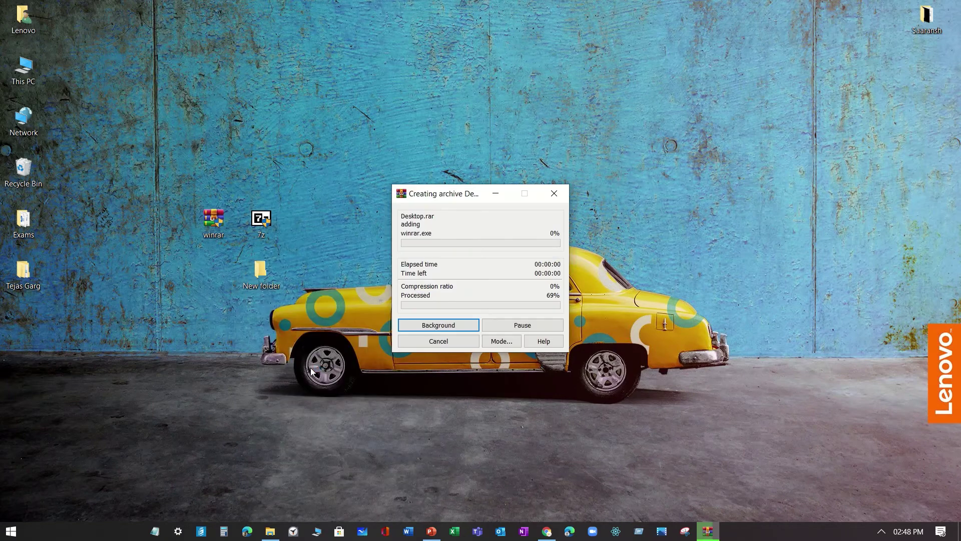
{"action": "left_click_drag", "start_coordinate": [22, 321], "coordinate": [457, 266]}
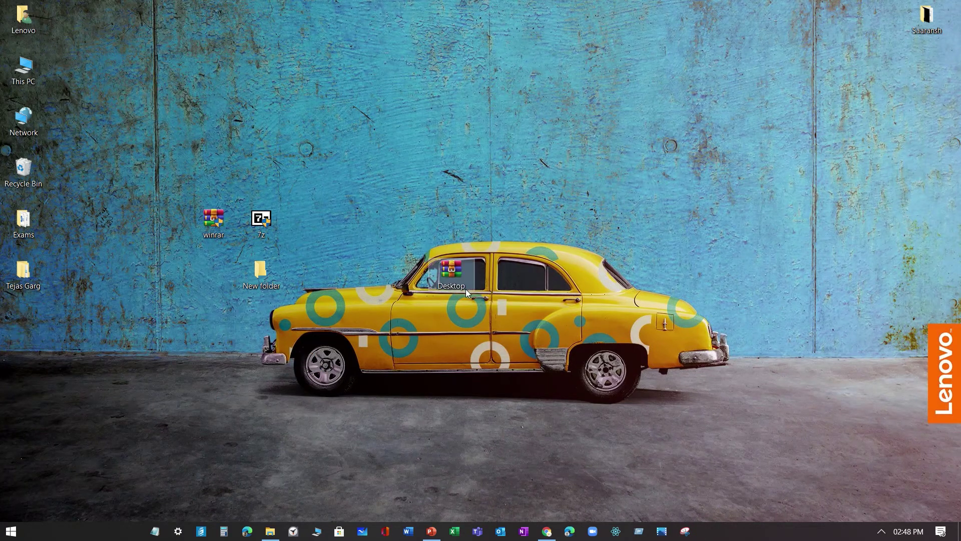
Compress winrar, 7z and New folder together into Desktop.7z with 7-Zip
{"action": "left_click_drag", "start_coordinate": [189, 167], "coordinate": [323, 296]}
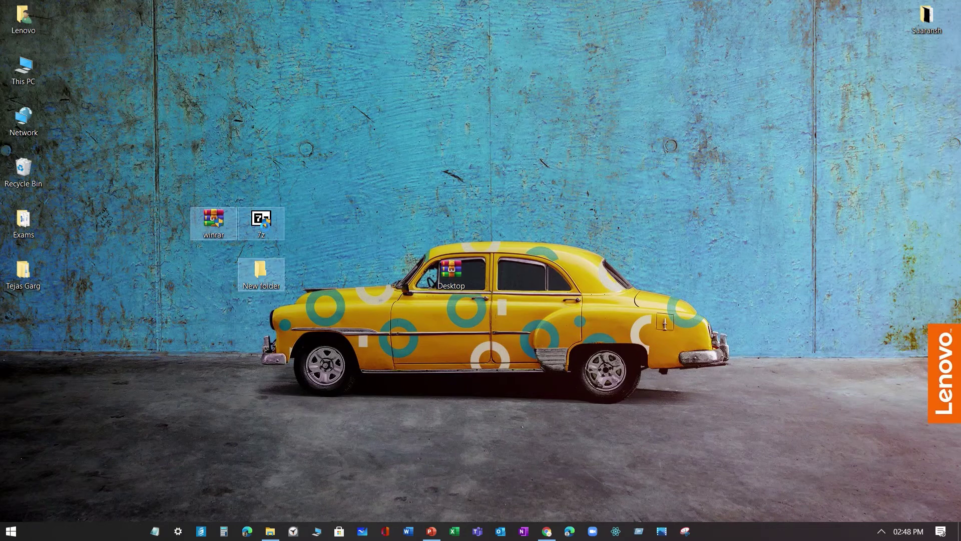
{"action": "right_click", "coordinate": [265, 226]}
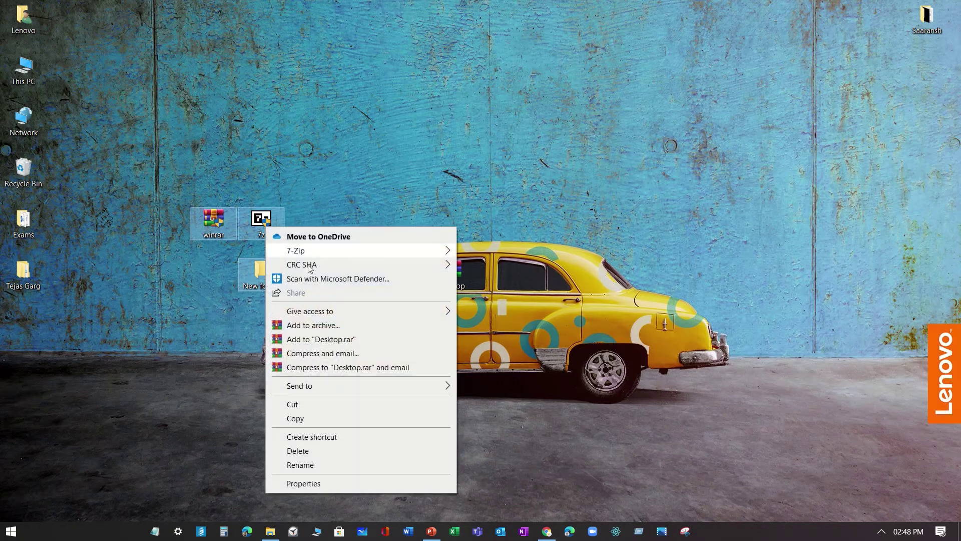
{"action": "mouse_move", "coordinate": [332, 255]}
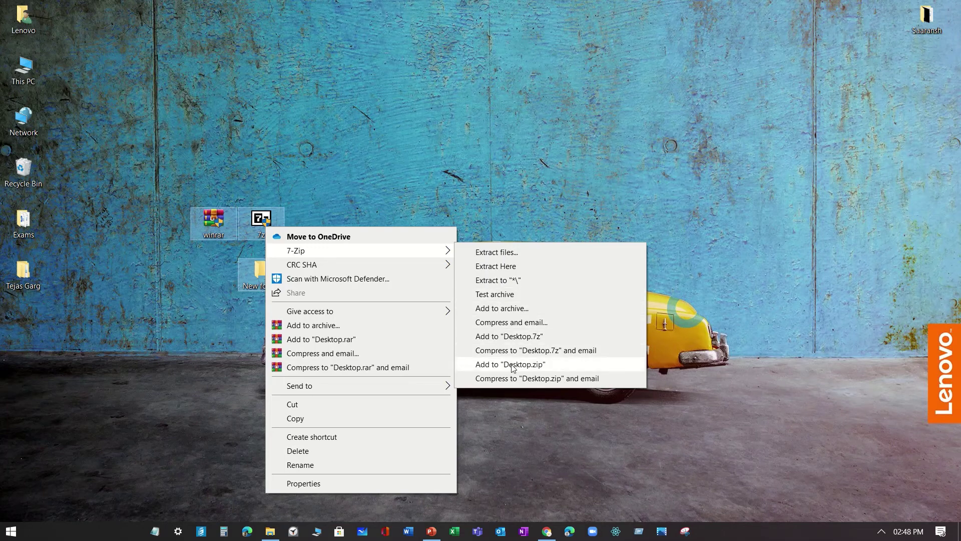
{"action": "left_click", "coordinate": [509, 337]}
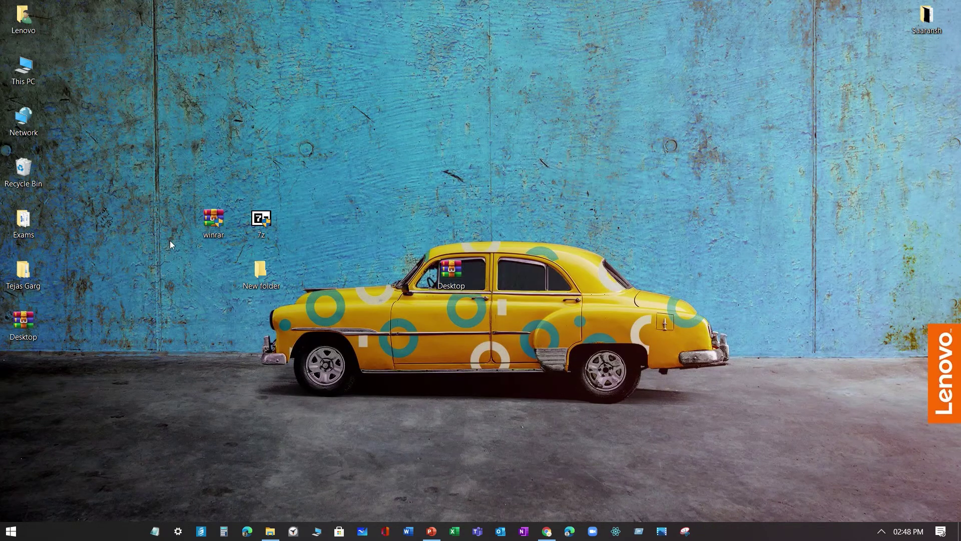
Place the two Desktop archives side by side on the desktop, below and beside the Tejas Garg folder
{"action": "left_click_drag", "start_coordinate": [406, 232], "coordinate": [525, 317]}
{"action": "left_click_drag", "start_coordinate": [456, 274], "coordinate": [111, 326]}
{"action": "left_click_drag", "start_coordinate": [23, 322], "coordinate": [190, 418]}
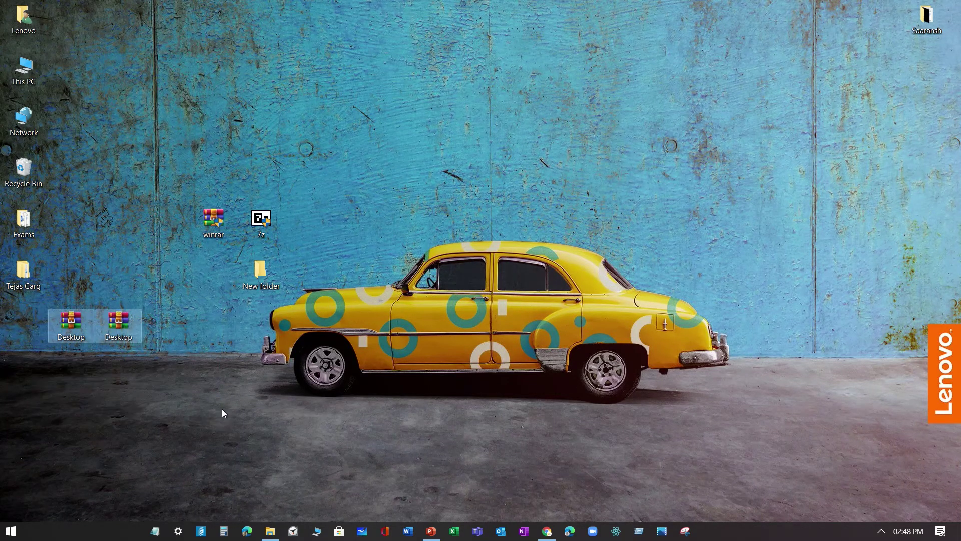
{"action": "left_click", "coordinate": [186, 374]}
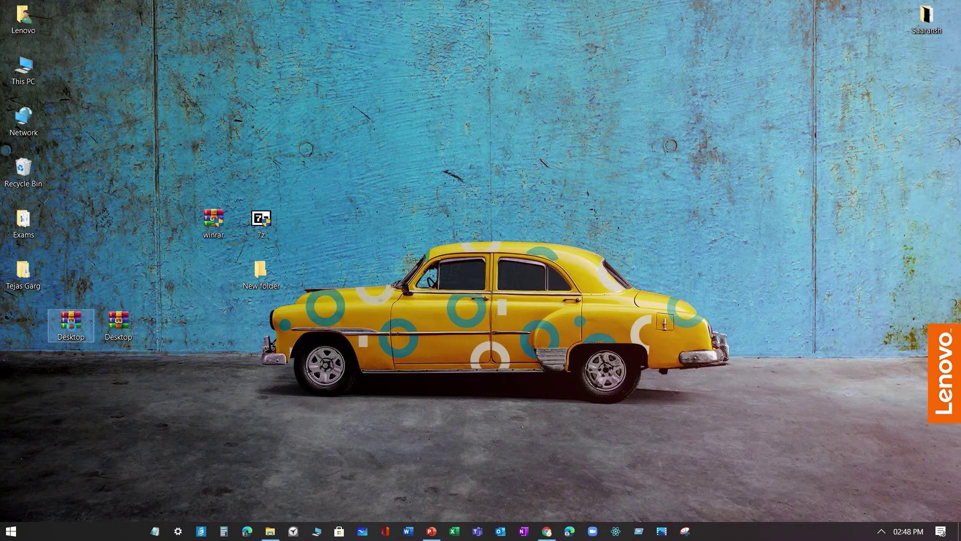
{"action": "right_click", "coordinate": [71, 327]}
{"action": "left_click", "coordinate": [217, 440]}
Delete winrar, 7z and New folder from the desktop, and move both Desktop archives together to the empty wall area above the car
{"action": "left_click_drag", "start_coordinate": [184, 176], "coordinate": [341, 329]}
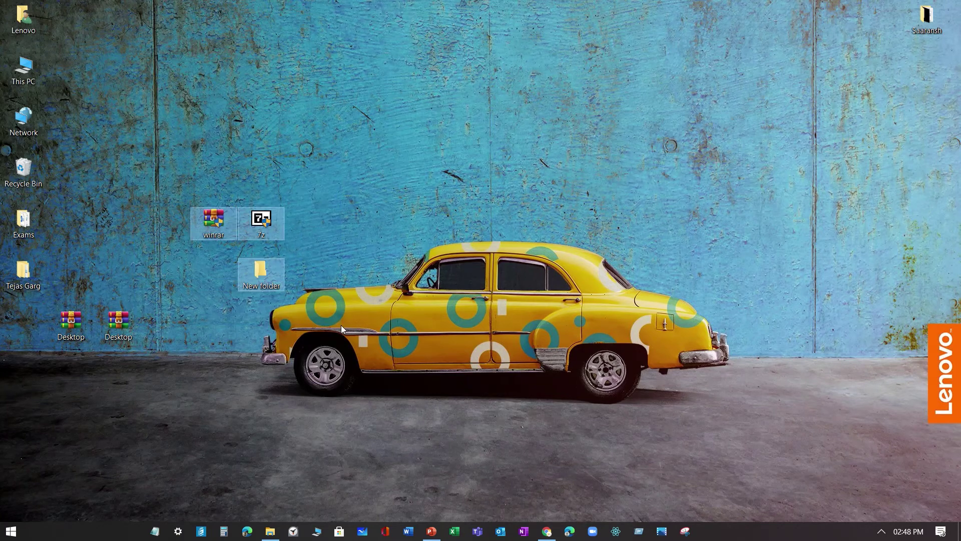
{"action": "key", "text": "Delete"}
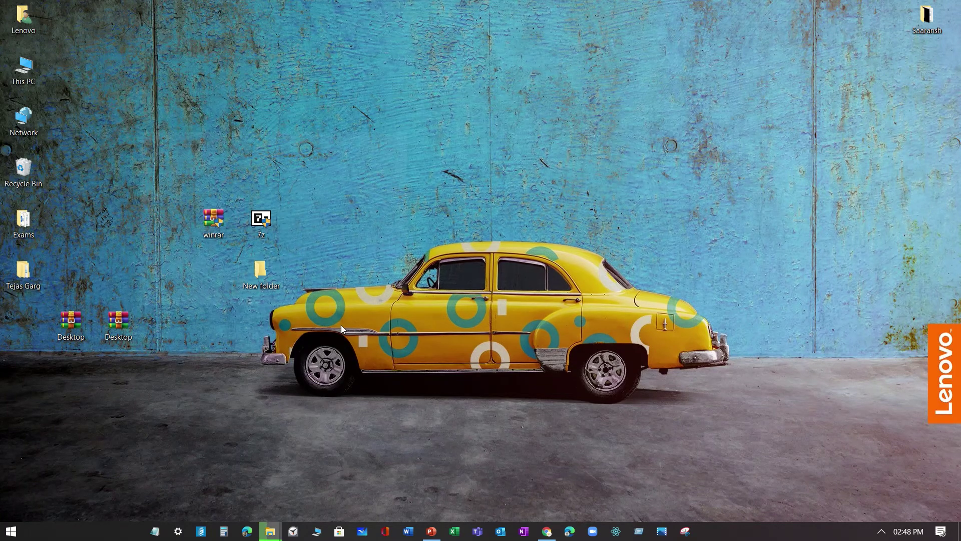
{"action": "left_click_drag", "start_coordinate": [44, 310], "coordinate": [225, 400]}
{"action": "left_click_drag", "start_coordinate": [85, 322], "coordinate": [323, 168]}
{"action": "left_click", "coordinate": [295, 170]}
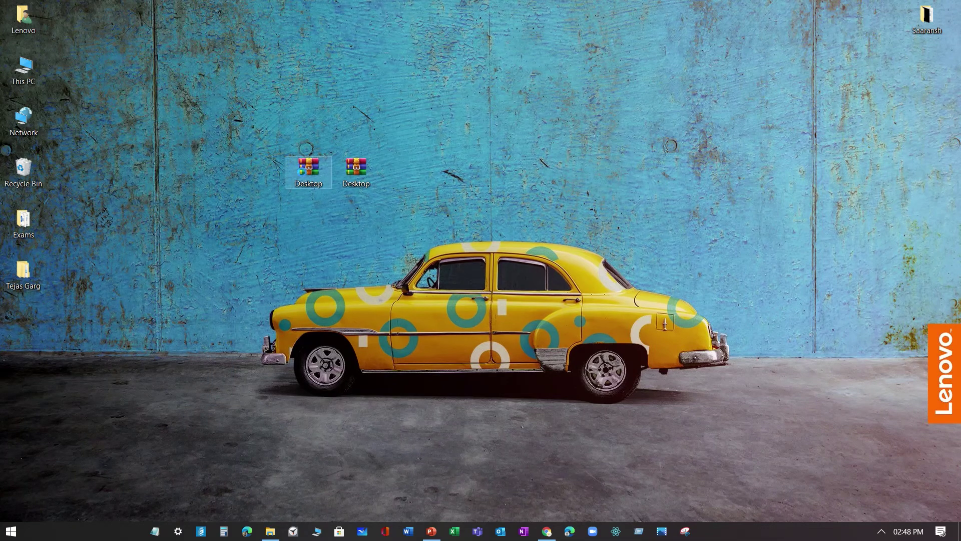
Extract the first Desktop archive to "Desktop\" with WinRAR and check the contents of the extracted folder
{"action": "right_click", "coordinate": [303, 172]}
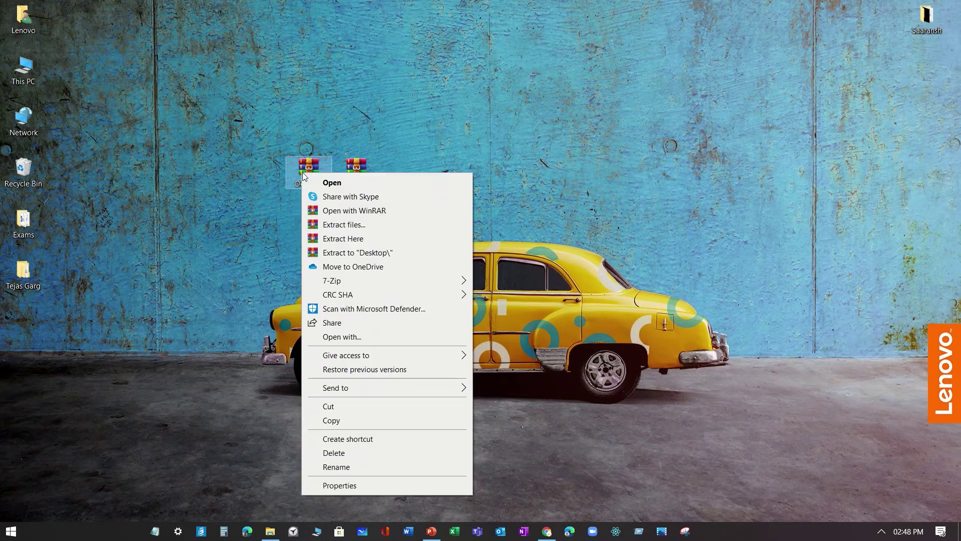
{"action": "left_click", "coordinate": [379, 253]}
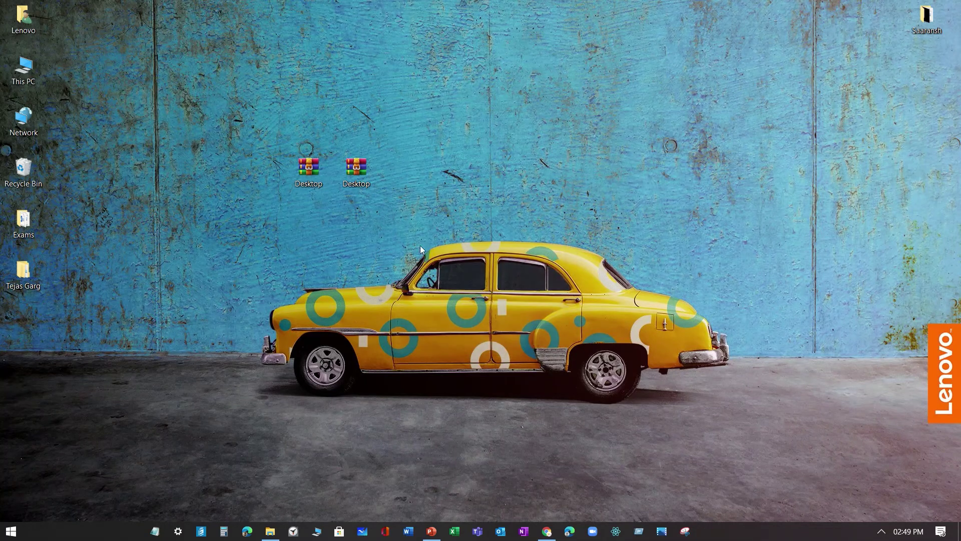
{"action": "left_click_drag", "start_coordinate": [23, 323], "coordinate": [256, 274]}
{"action": "double_click", "coordinate": [262, 277]}
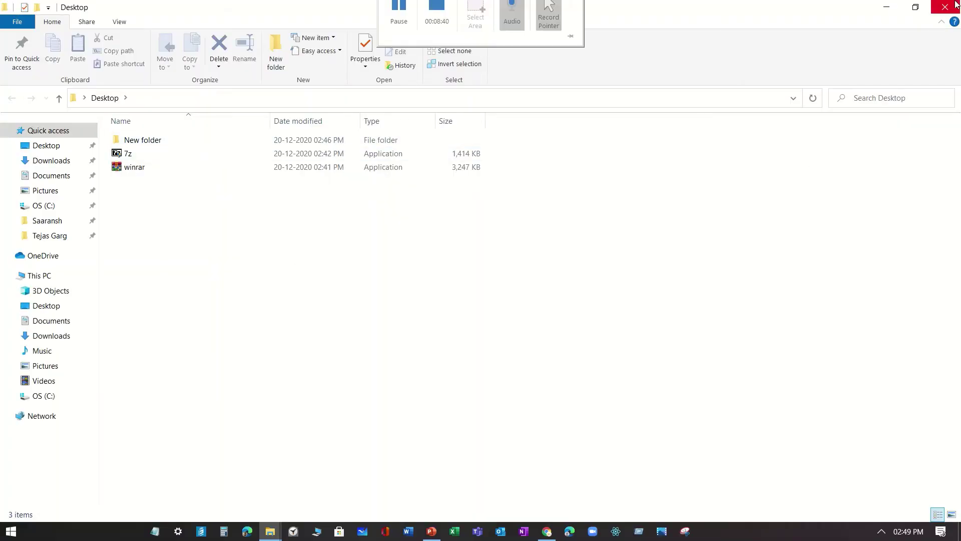
{"action": "key", "text": "super+d"}
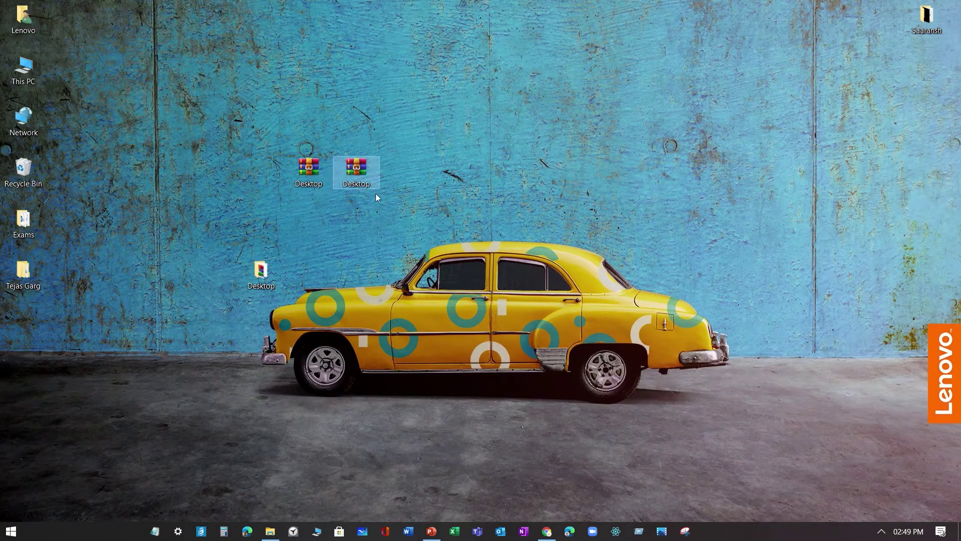
Extract the second Desktop archive to "Desktop\" with 7-Zip, replacing all existing files
{"action": "right_click", "coordinate": [367, 178]}
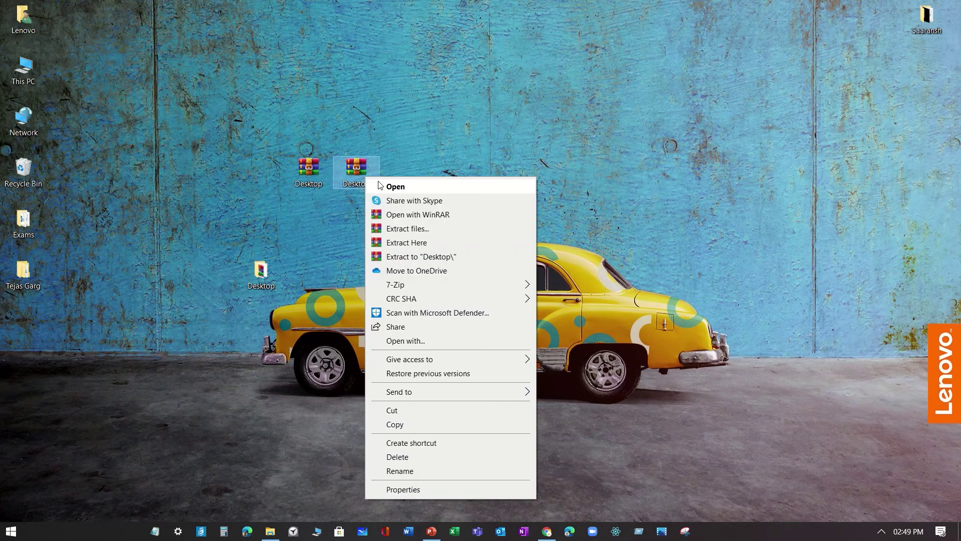
{"action": "mouse_move", "coordinate": [443, 286]}
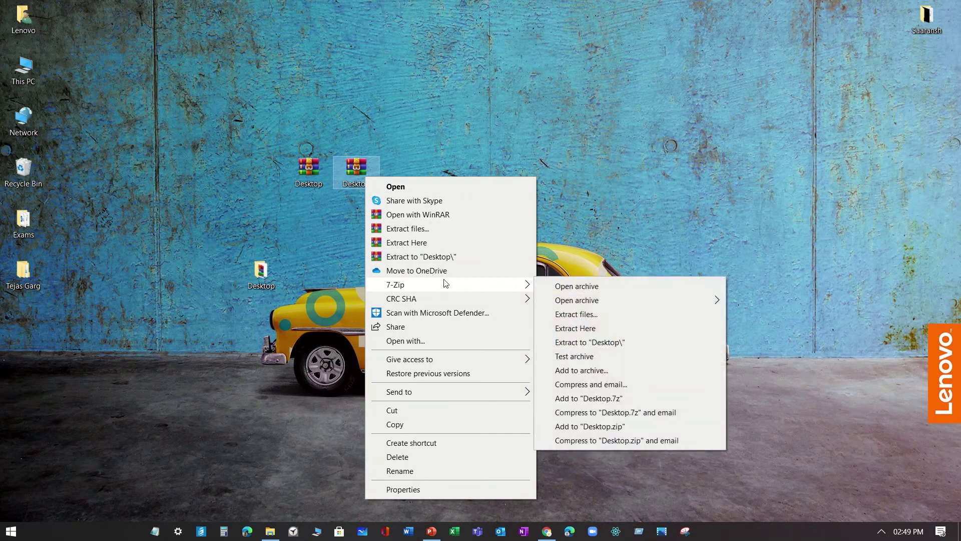
{"action": "left_click", "coordinate": [587, 342]}
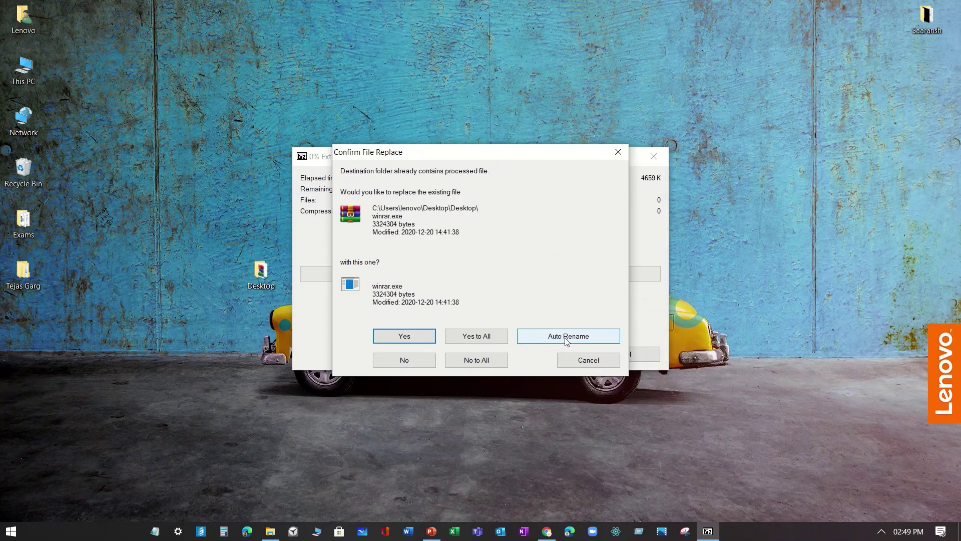
{"action": "left_click", "coordinate": [482, 335]}
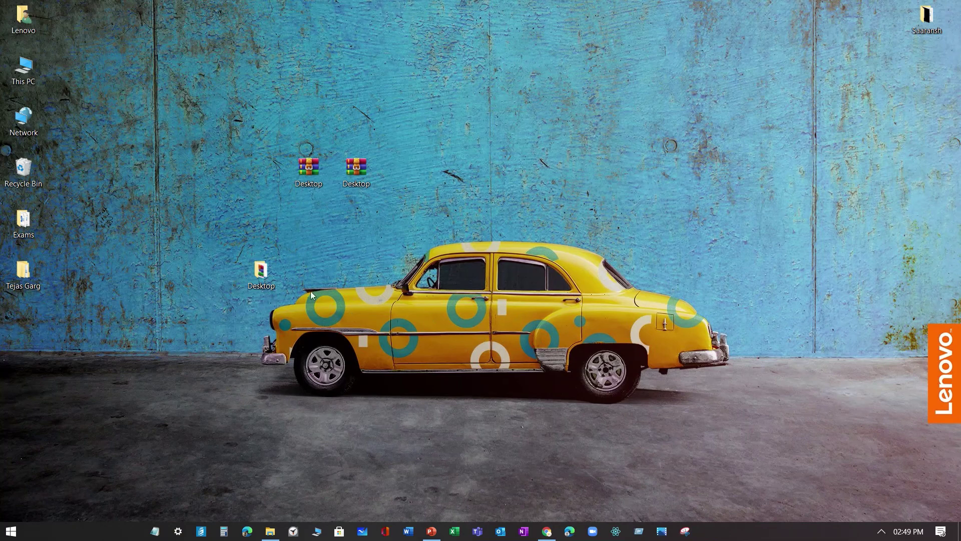
Delete the extracted Desktop folder and the first Desktop archive from the desktop
{"action": "left_click_drag", "start_coordinate": [237, 219], "coordinate": [417, 376]}
{"action": "key", "text": "Delete"}
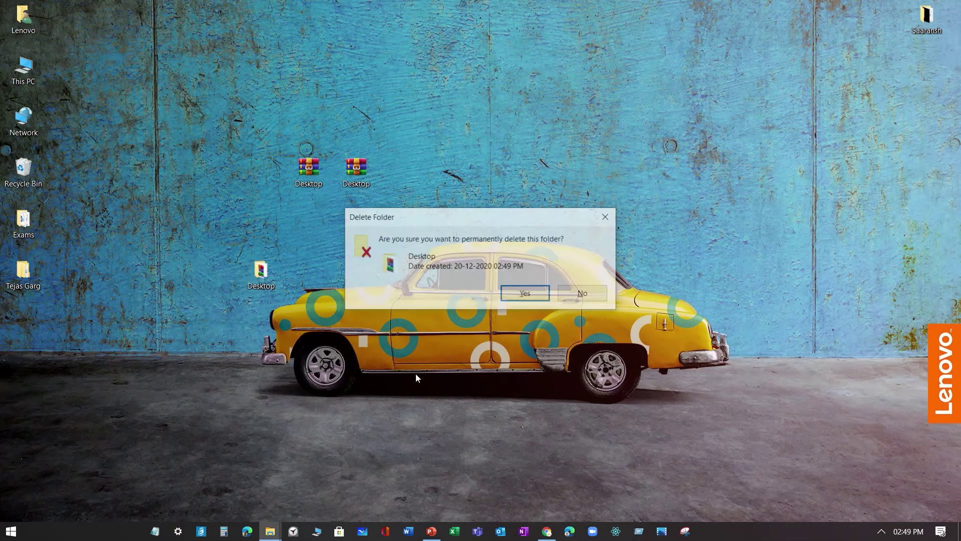
{"action": "left_click_drag", "start_coordinate": [257, 139], "coordinate": [334, 214]}
{"action": "key", "text": "Delete"}
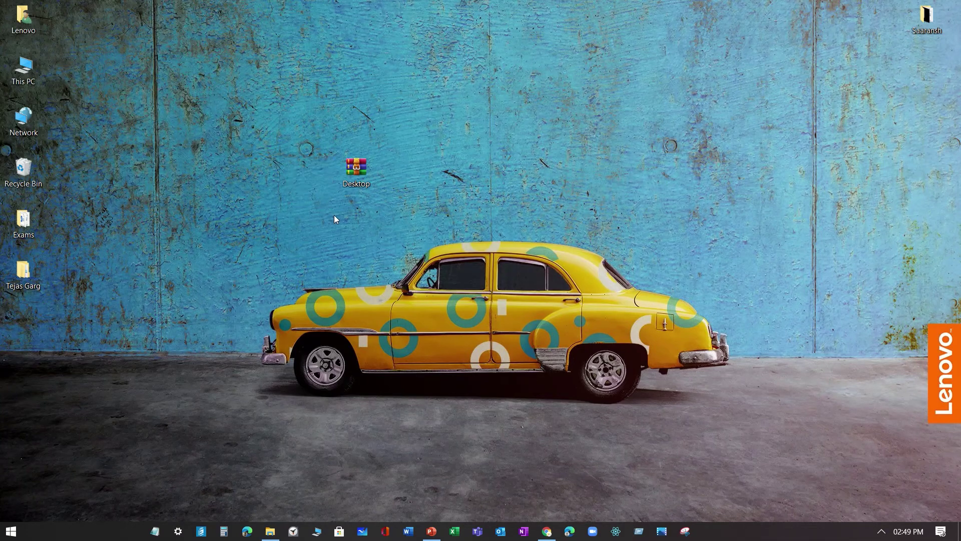
Extract the remaining Desktop archive to "Desktop\" with 7-Zip and move the extracted folder next to the archive, just above the car
{"action": "left_click_drag", "start_coordinate": [276, 84], "coordinate": [429, 239]}
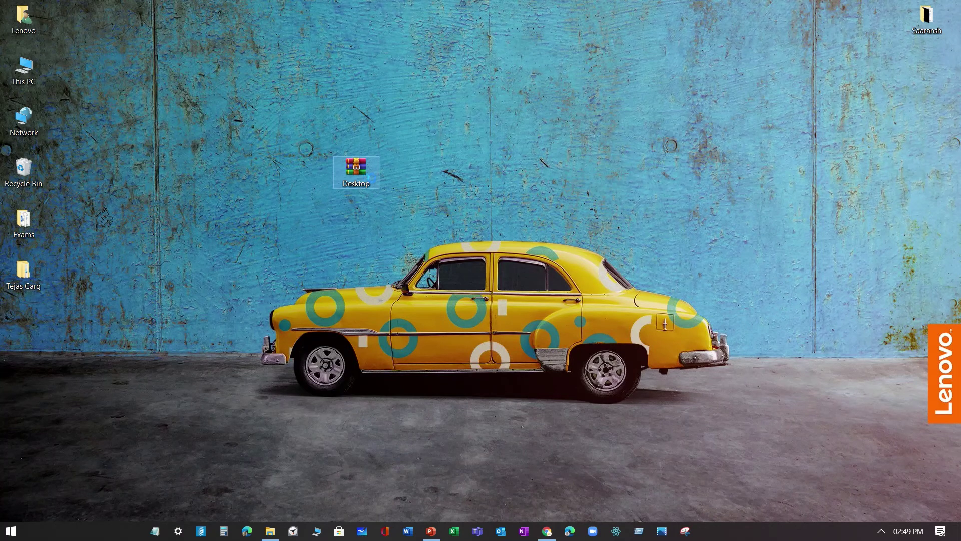
{"action": "right_click", "coordinate": [369, 180]}
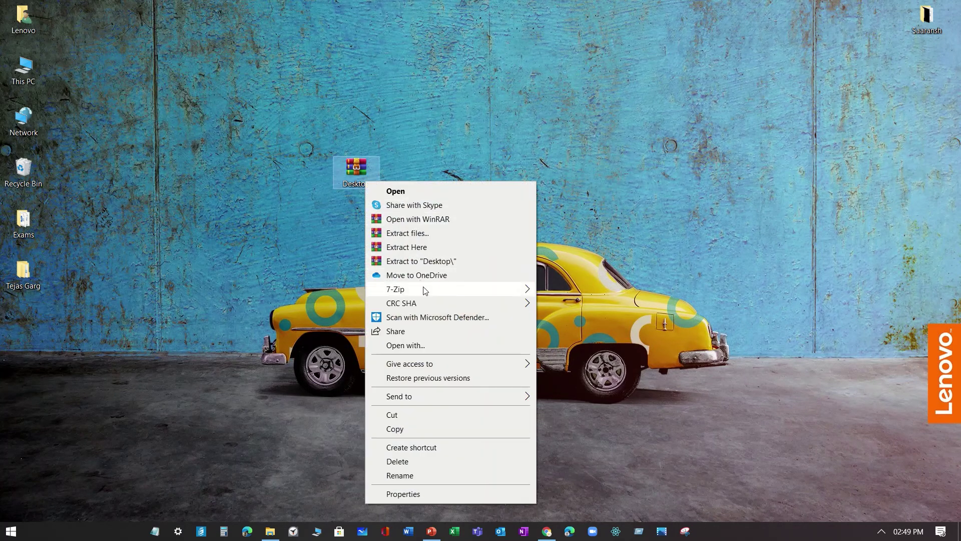
{"action": "mouse_move", "coordinate": [508, 289]}
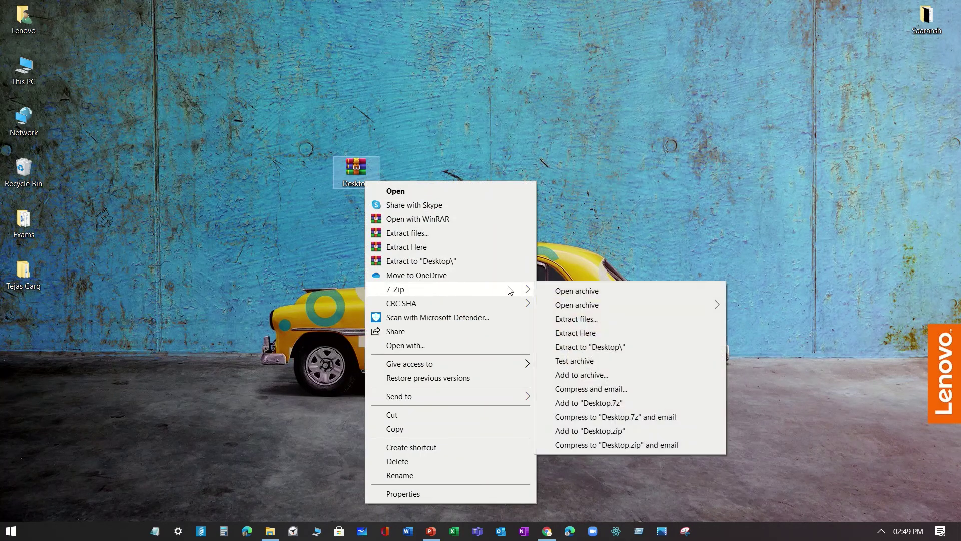
{"action": "left_click", "coordinate": [581, 347]}
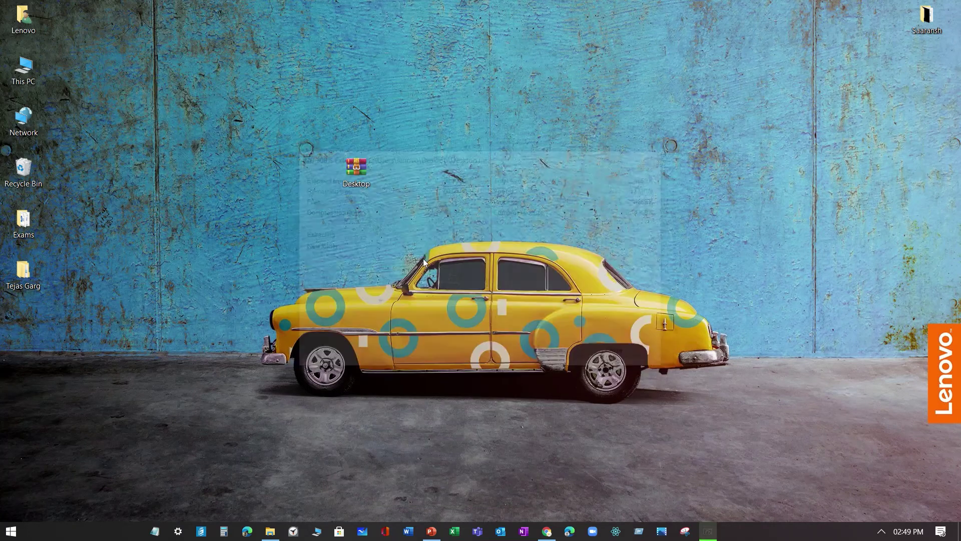
{"action": "left_click_drag", "start_coordinate": [23, 323], "coordinate": [380, 160]}
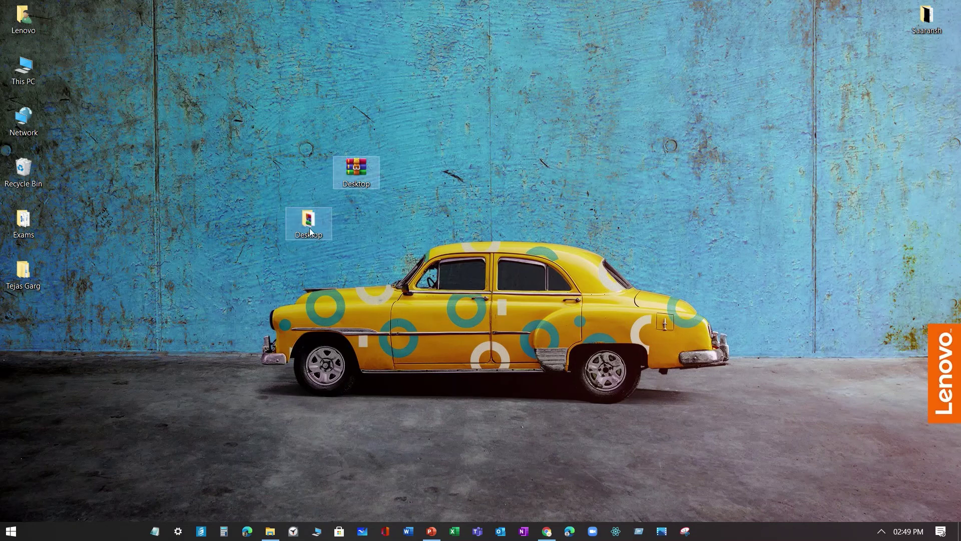
{"action": "left_click", "coordinate": [276, 213]}
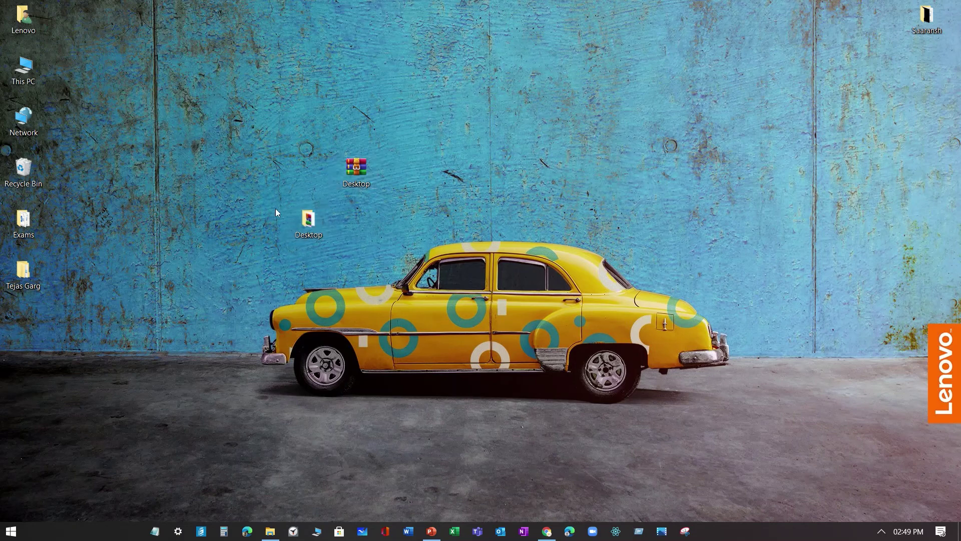
Open the extracted Desktop folder, check its contents and return to the desktop
{"action": "left_click", "coordinate": [309, 229]}
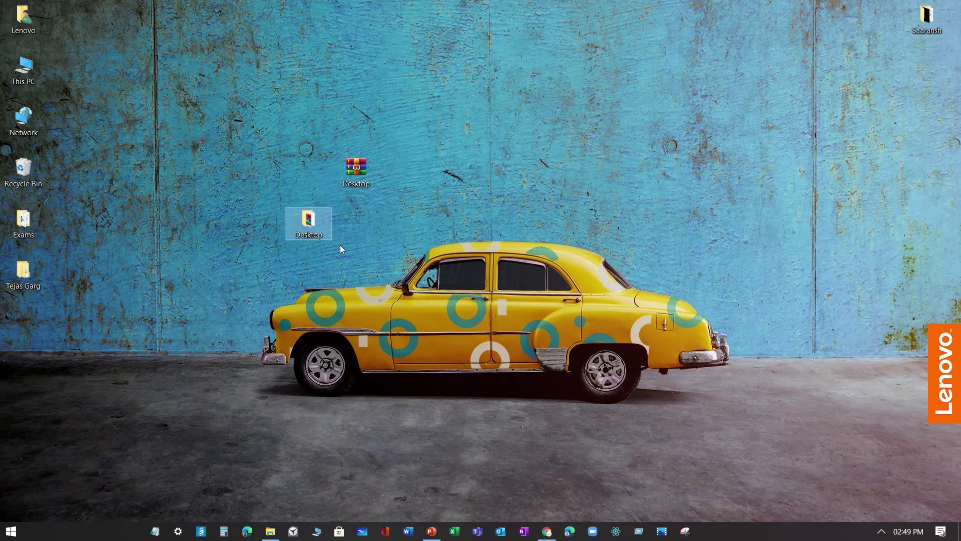
{"action": "left_click", "coordinate": [341, 244]}
{"action": "key", "text": "super+e"}
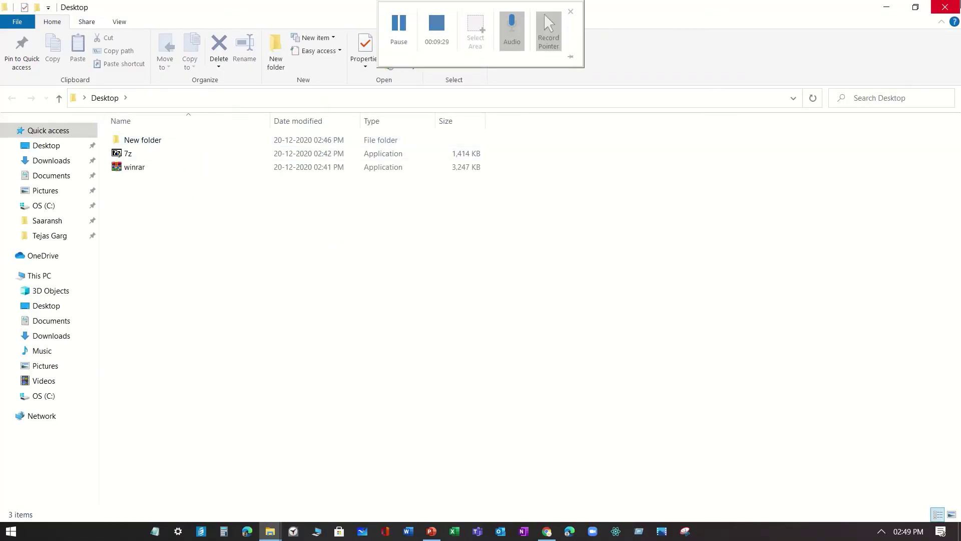
{"action": "key", "text": "super+d"}
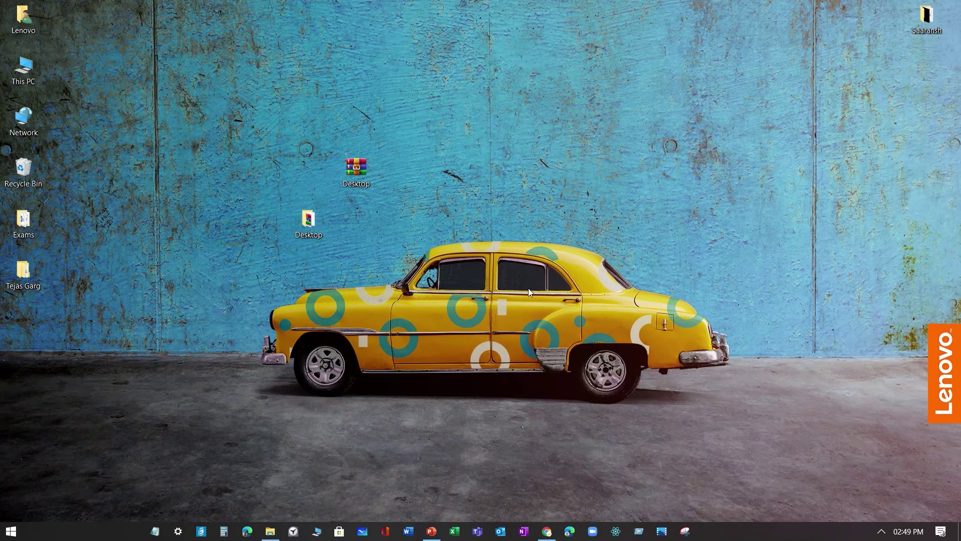